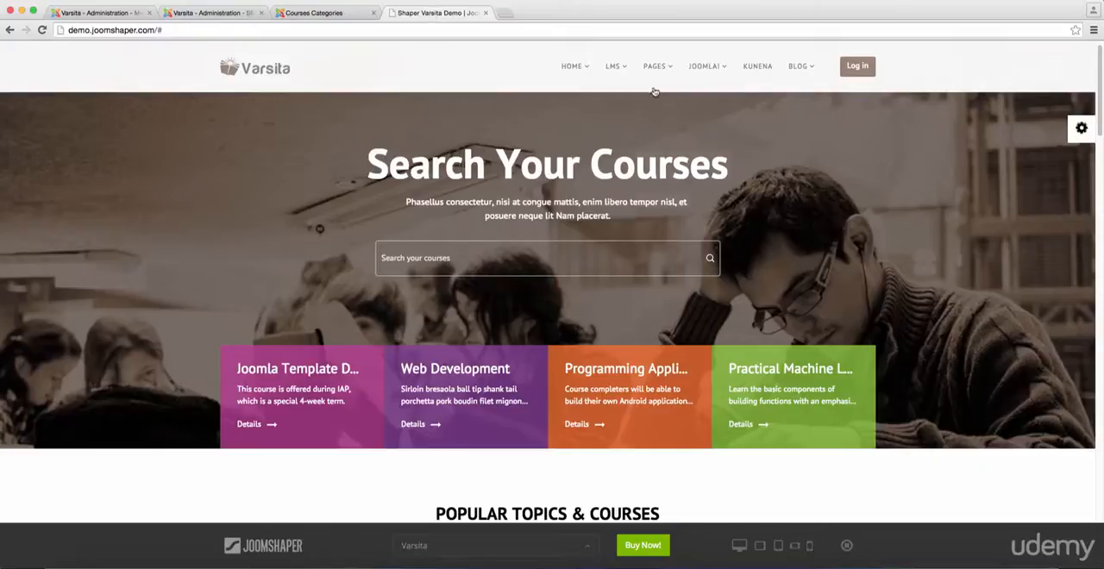
Open the Courses Categories page from the LMS section of the demo site
mouse_move(614, 69)
left_click(632, 118)
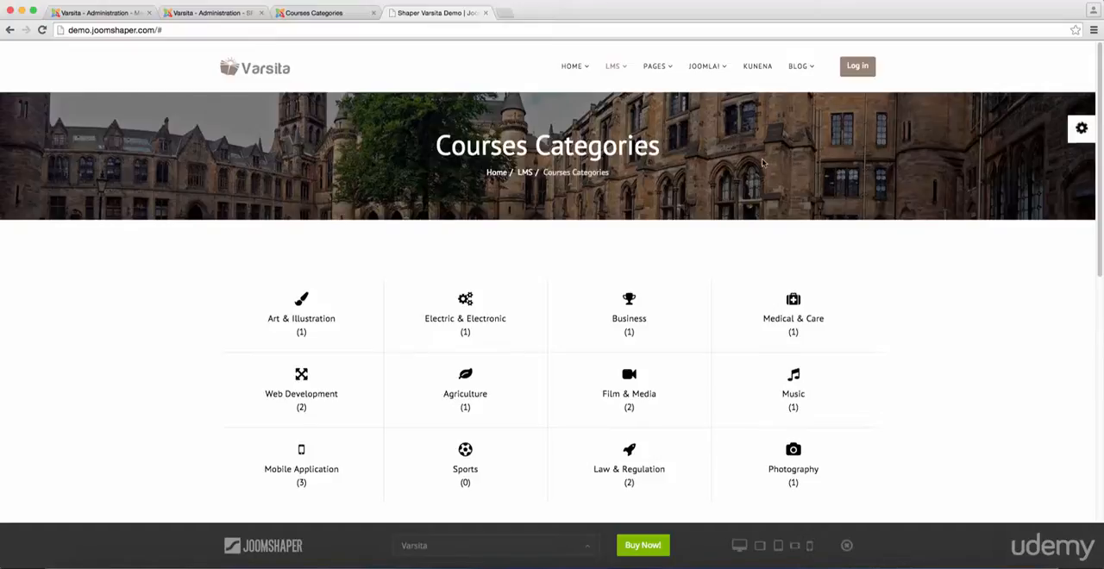
Open the Courses Categories item of the Main Menu in the site administration and show its Helix Page Title settings
left_click(201, 13)
left_click(103, 14)
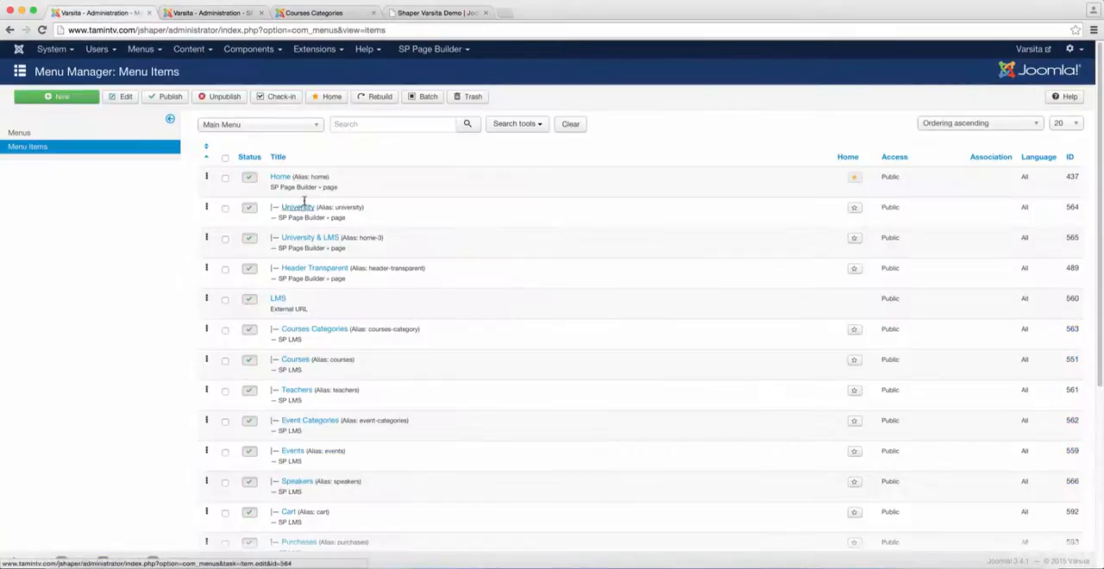
left_click(156, 53)
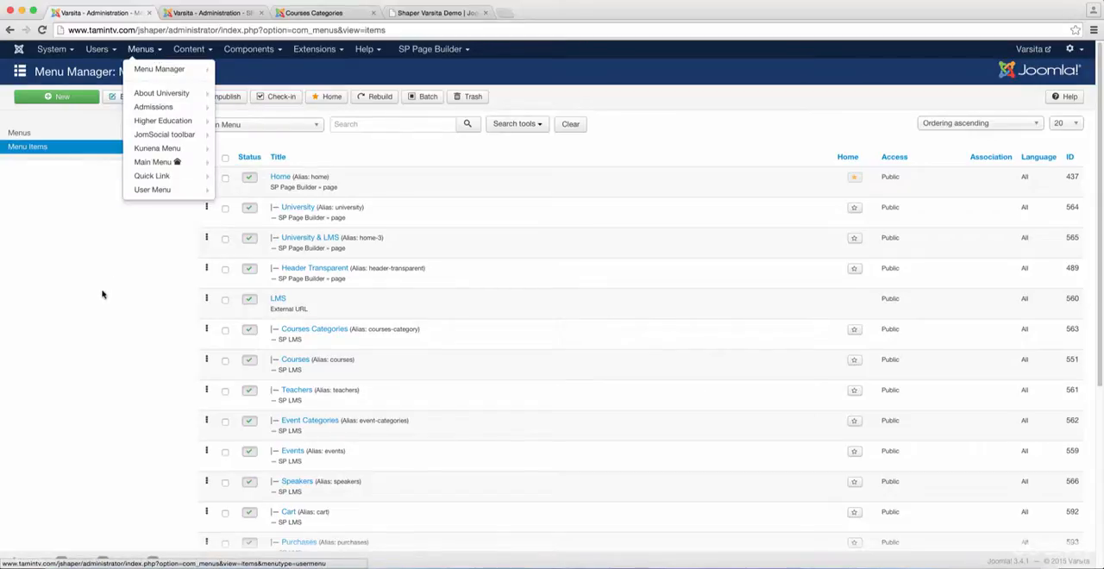
mouse_move(163, 165)
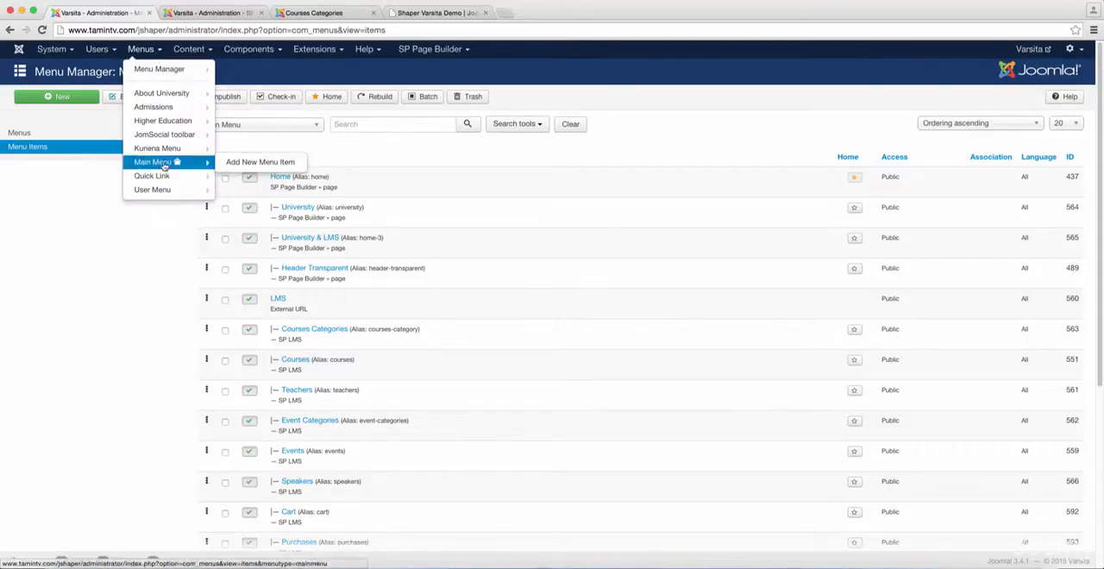
left_click(121, 337)
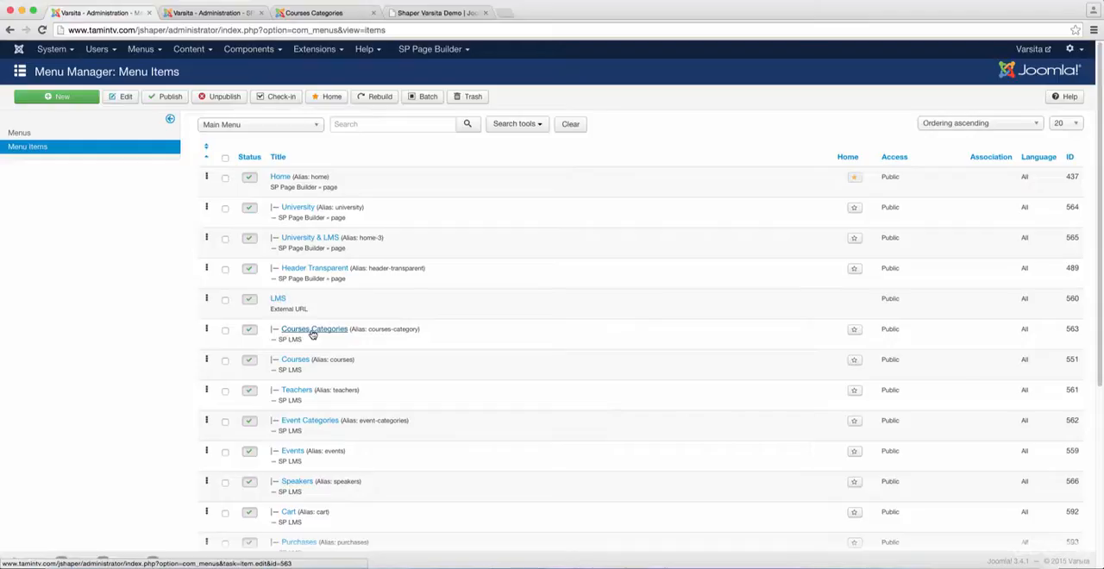
left_click(313, 332)
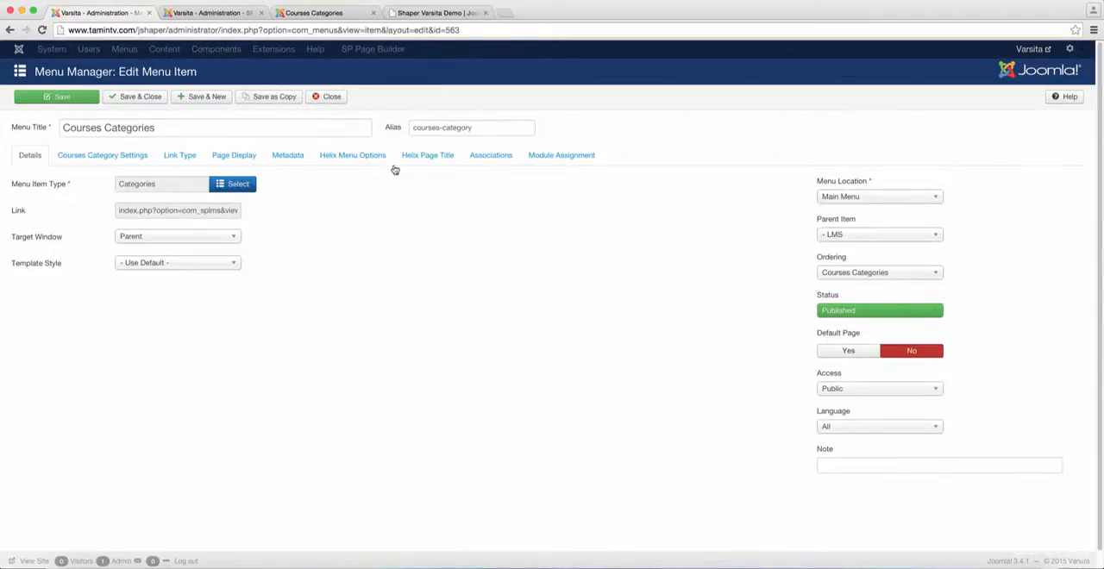
left_click(427, 159)
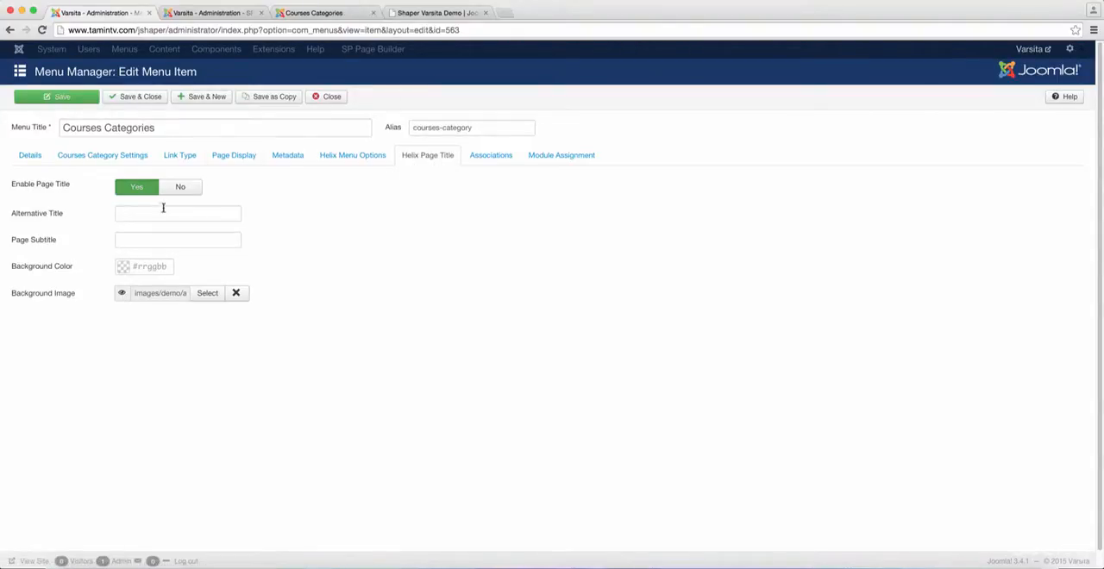
Test the live Courses Categories page with its page title disabled and saved, and set the page title back to enabled
left_click(314, 13)
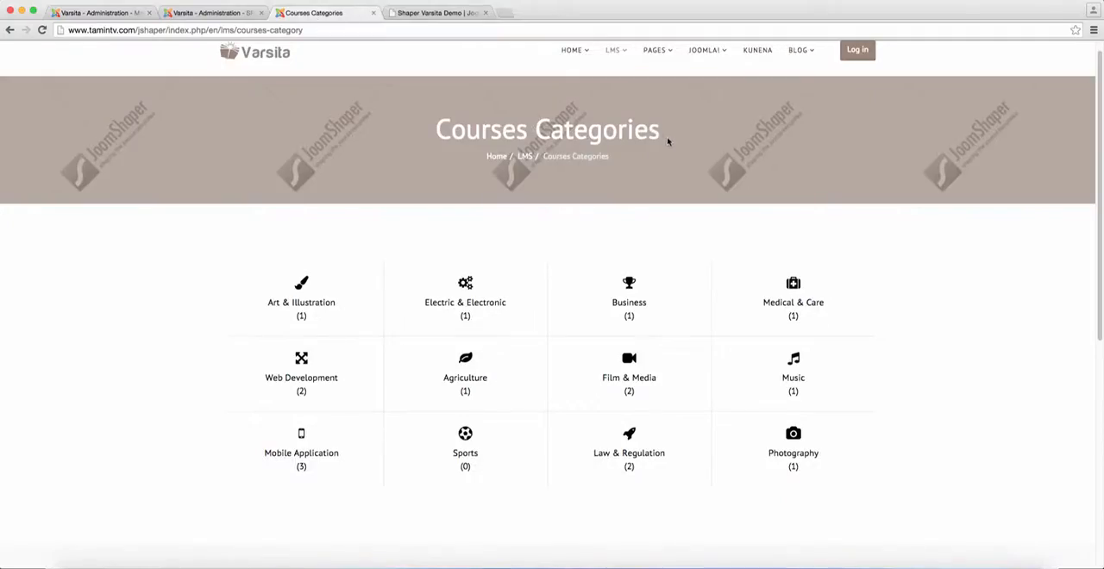
left_click(95, 13)
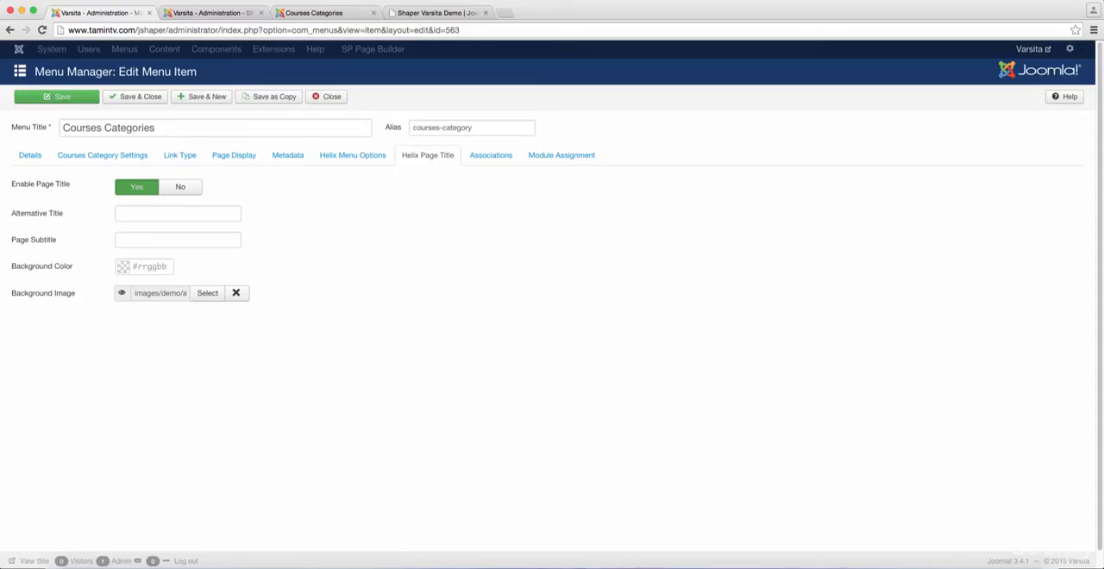
left_click(180, 186)
left_click(57, 100)
left_click(337, 15)
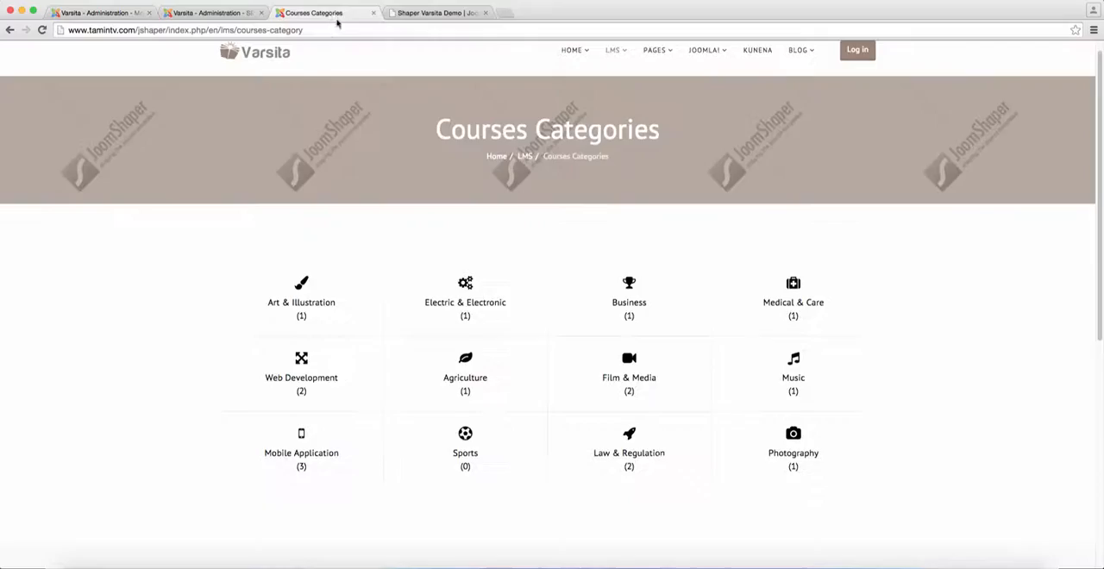
left_click(42, 29)
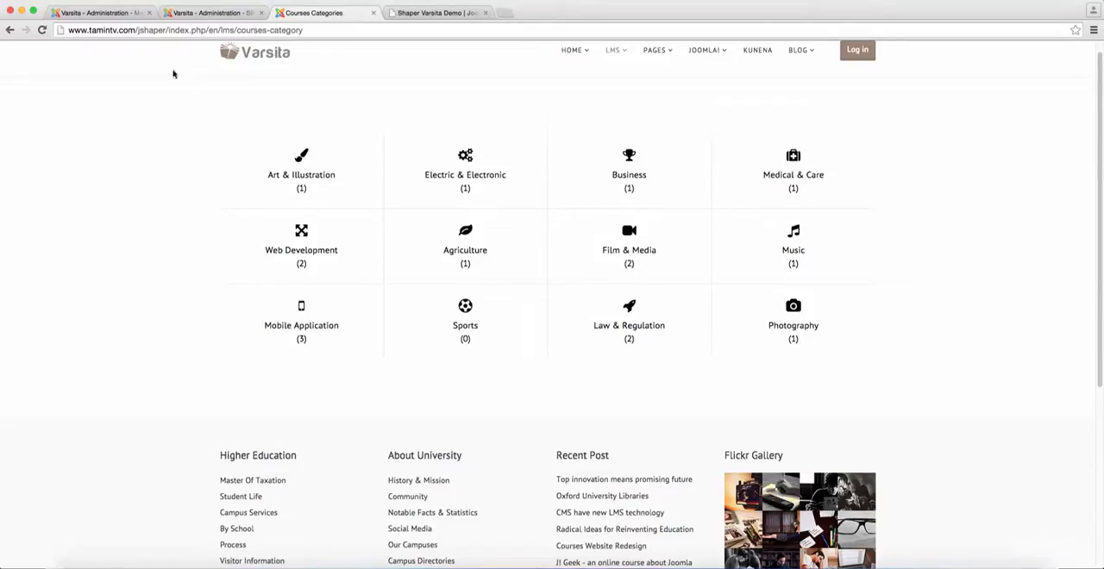
left_click(118, 12)
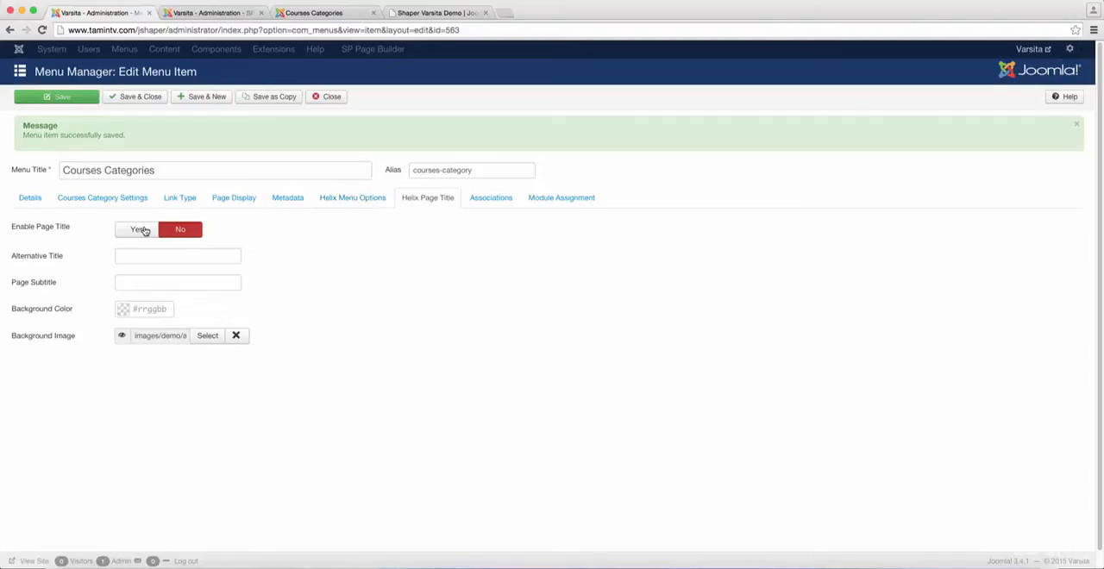
left_click(143, 230)
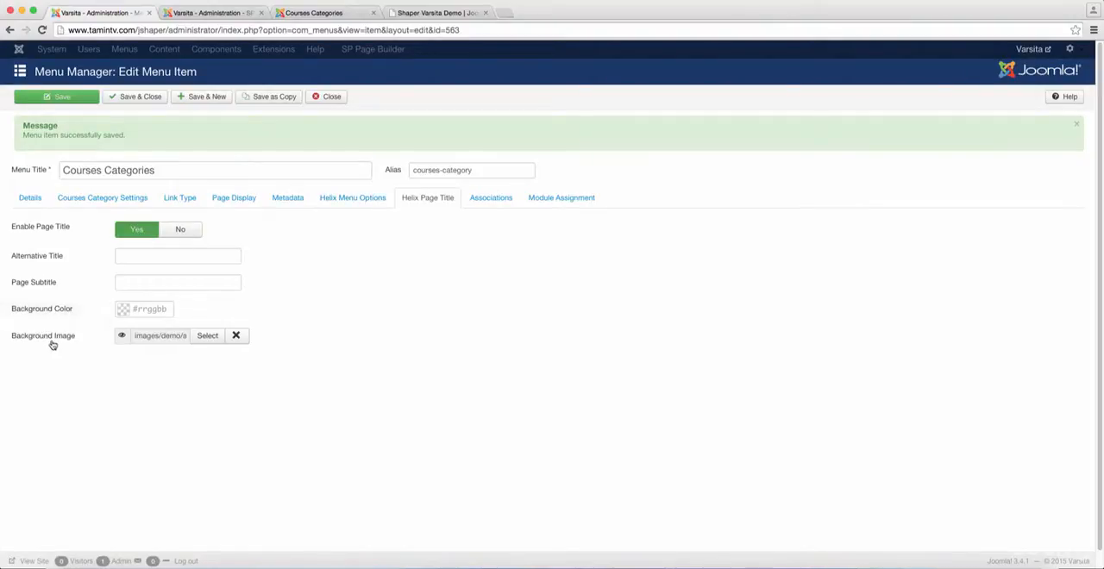
Set the page title's background image to about-subheader.jpg from the varsita directory and save the menu item
mouse_move(57, 342)
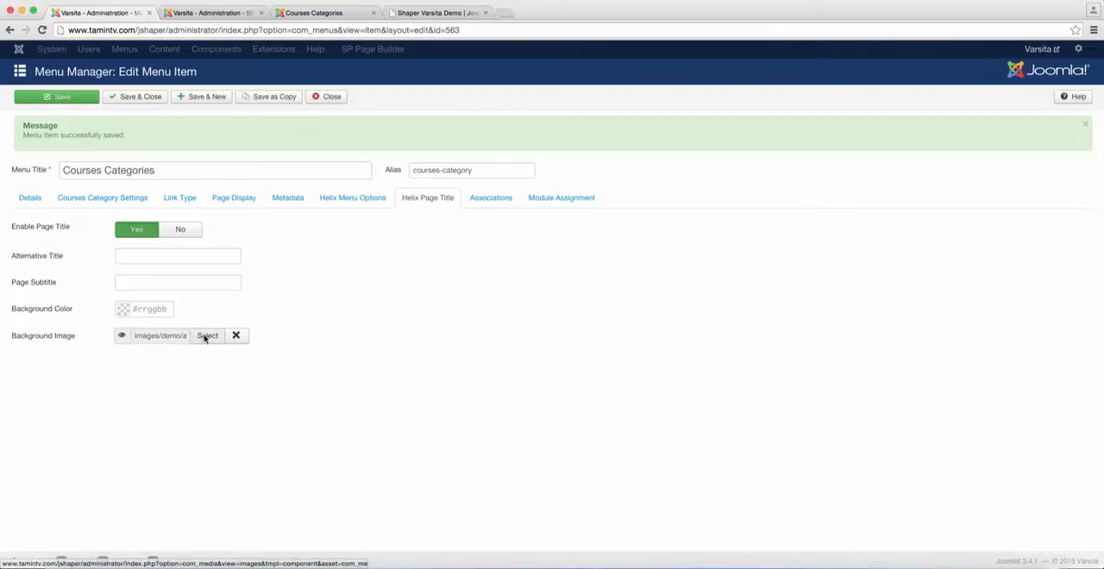
left_click(205, 337)
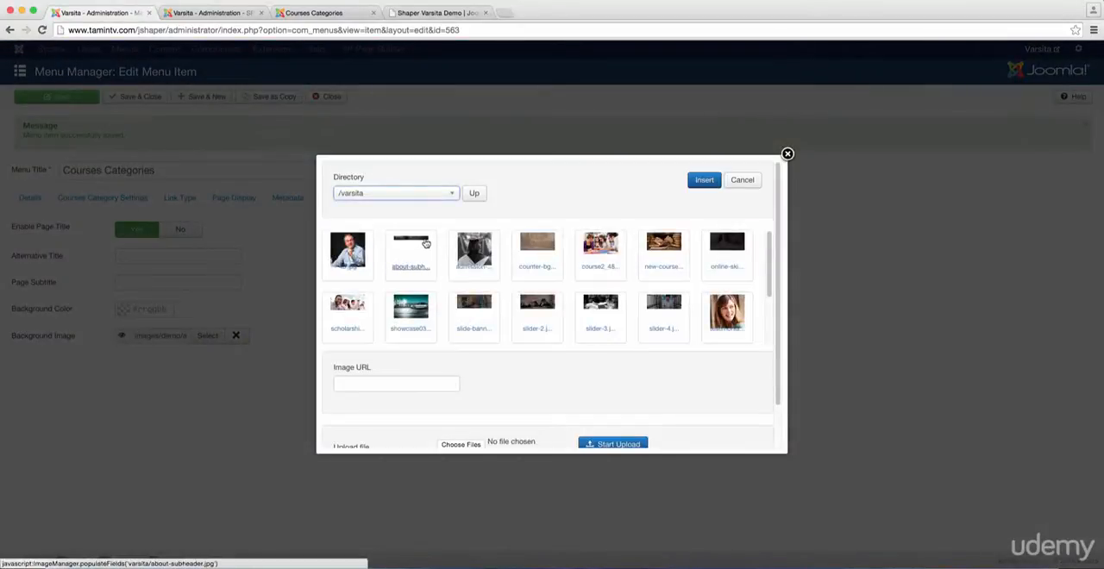
left_click(423, 243)
left_click(714, 182)
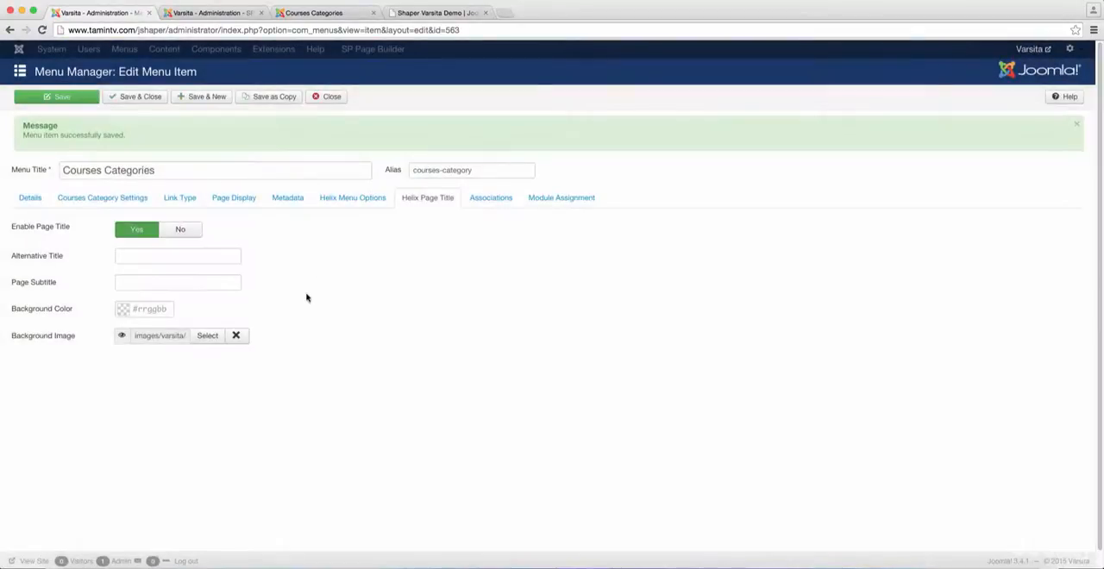
left_click(33, 199)
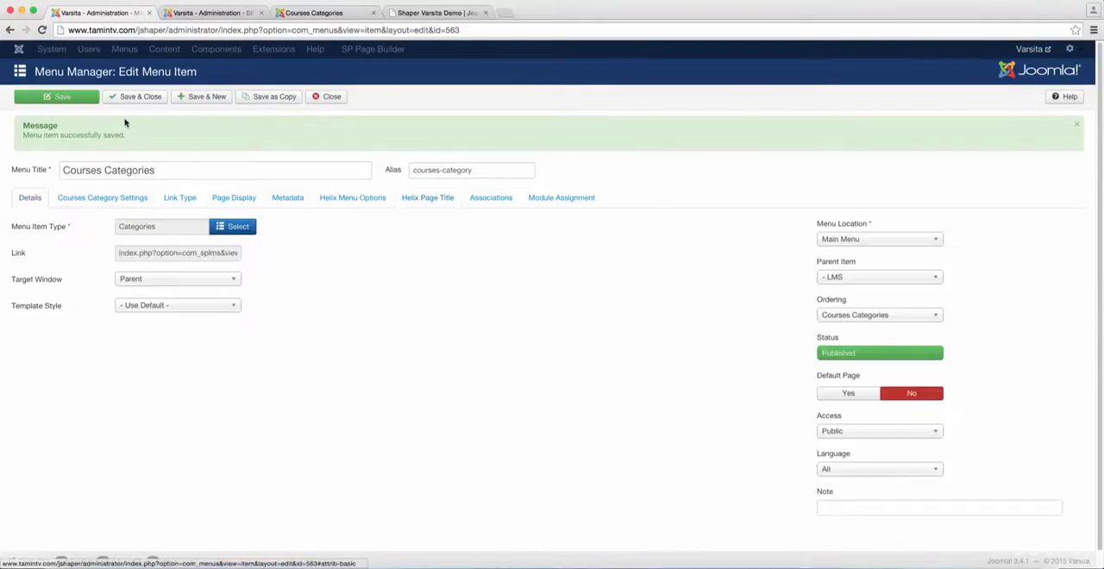
Reload the site's Courses Categories page and compare its header with the same page on the demo site
left_click(308, 13)
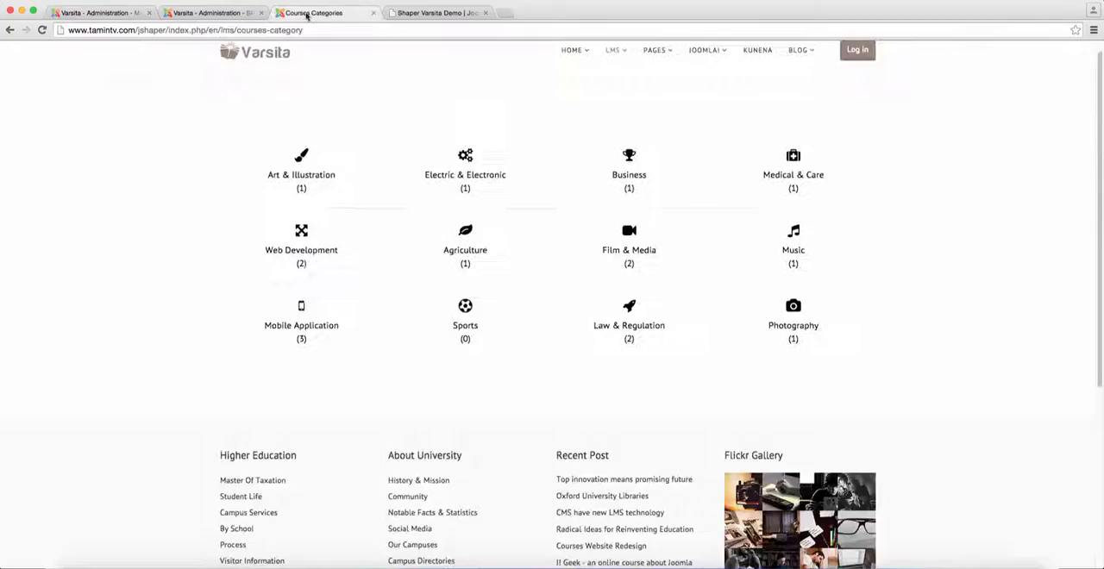
left_click(41, 30)
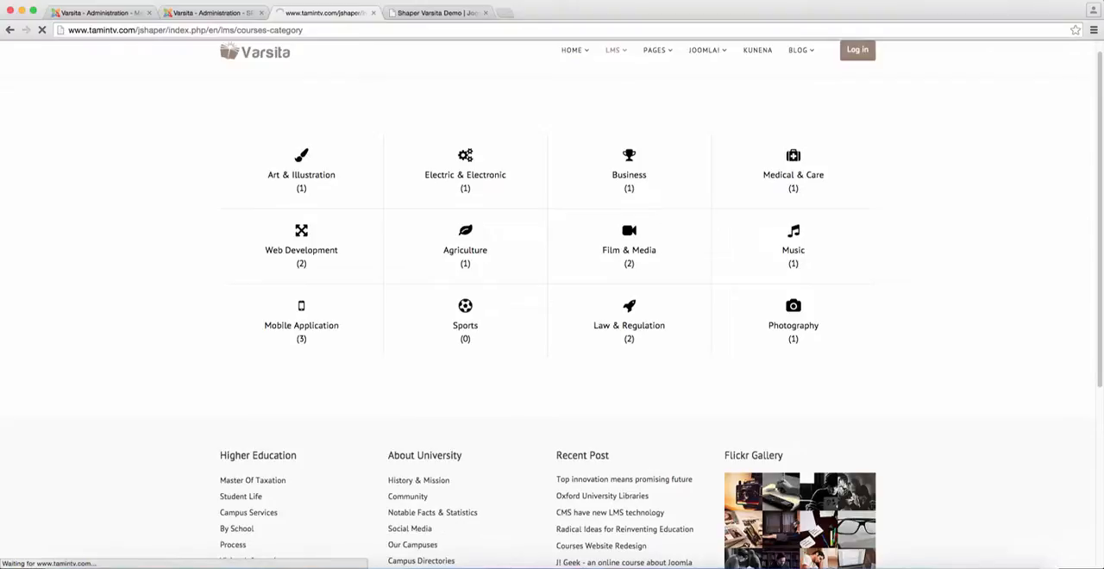
left_click(445, 13)
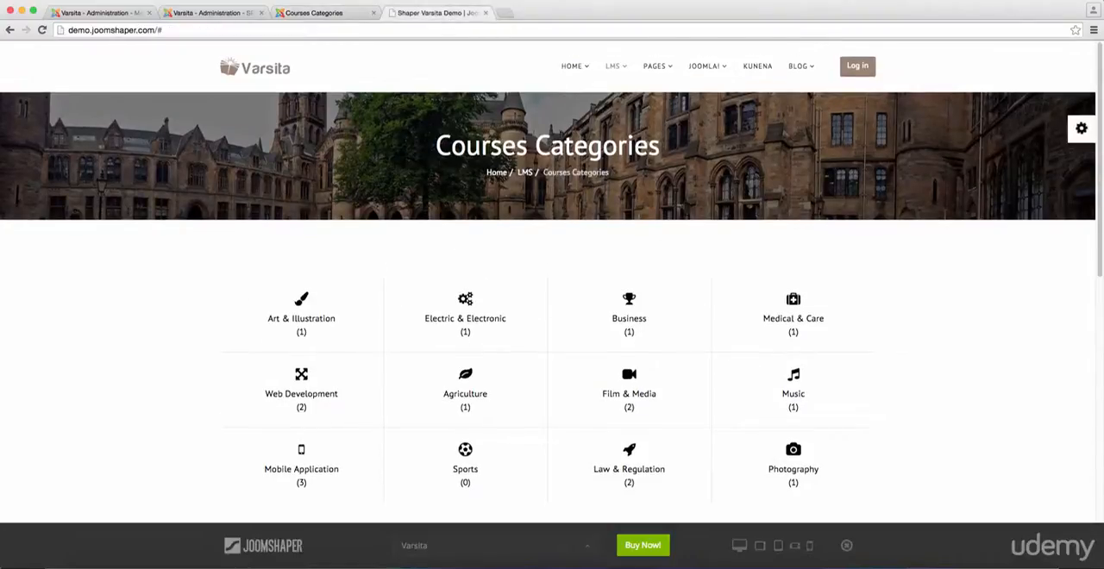
left_click(321, 13)
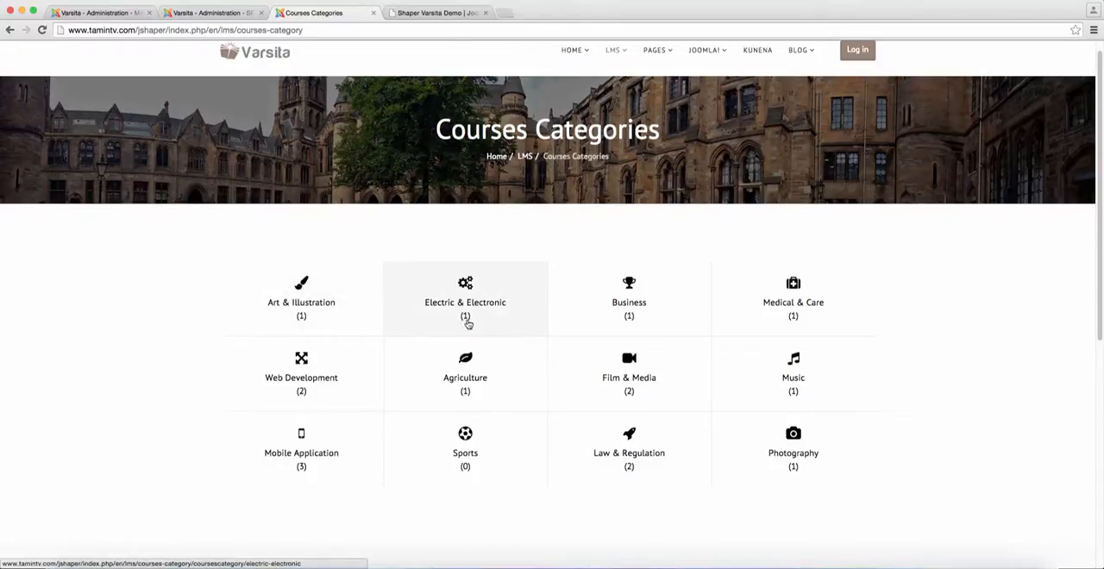
Open the SP LMS course categories list in the administration and compare it with the categories on the site page
left_click(200, 13)
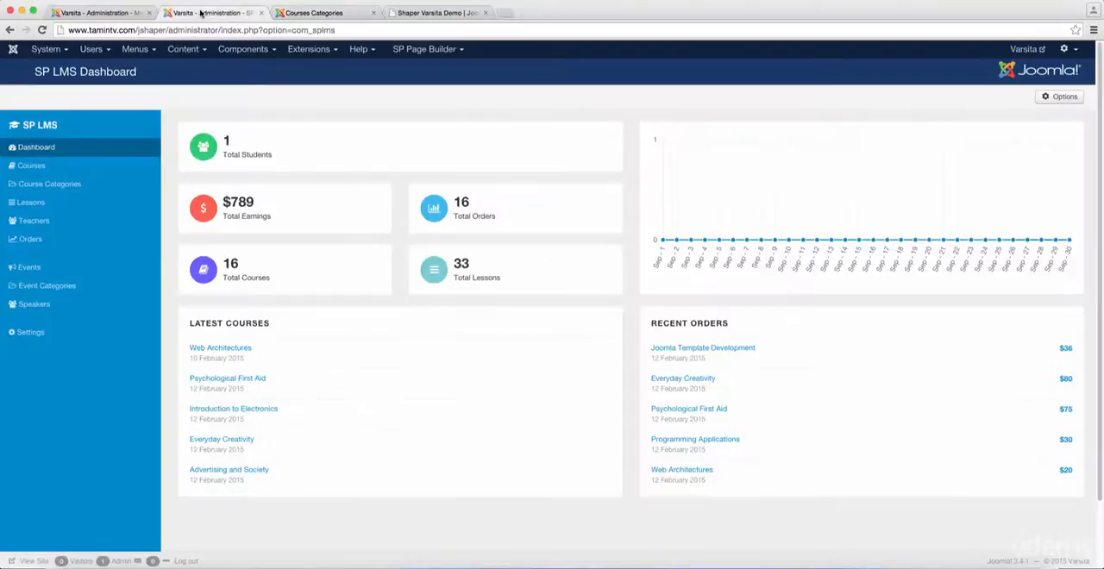
left_click(50, 189)
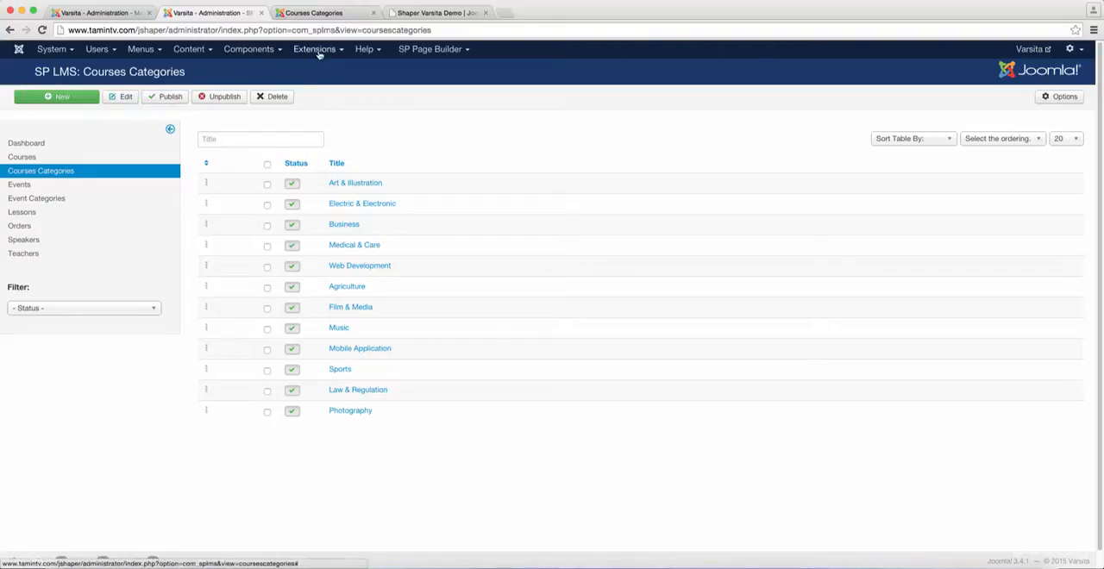
mouse_move(255, 58)
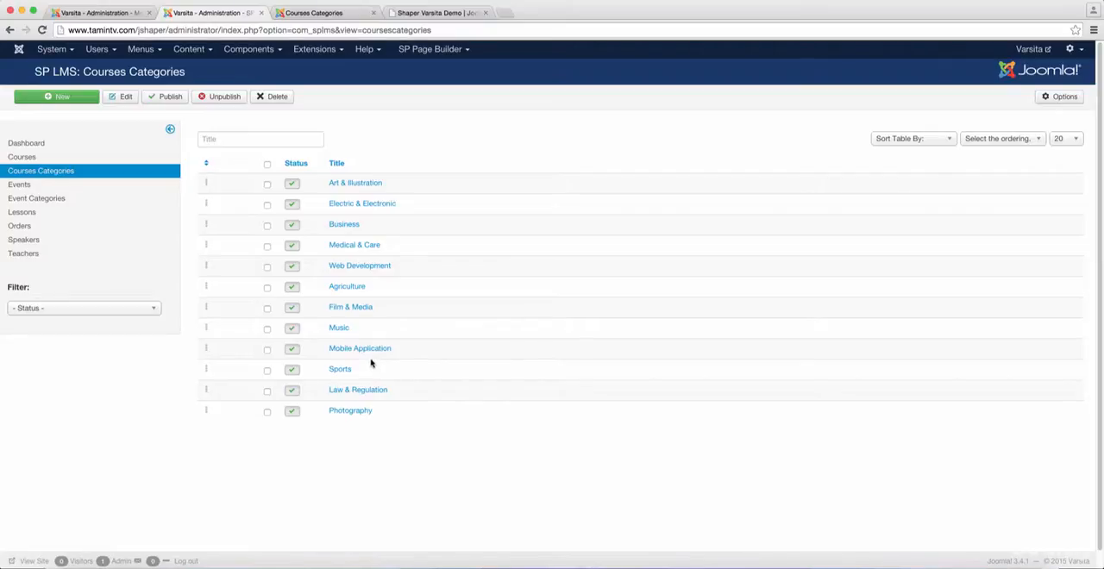
left_click(335, 16)
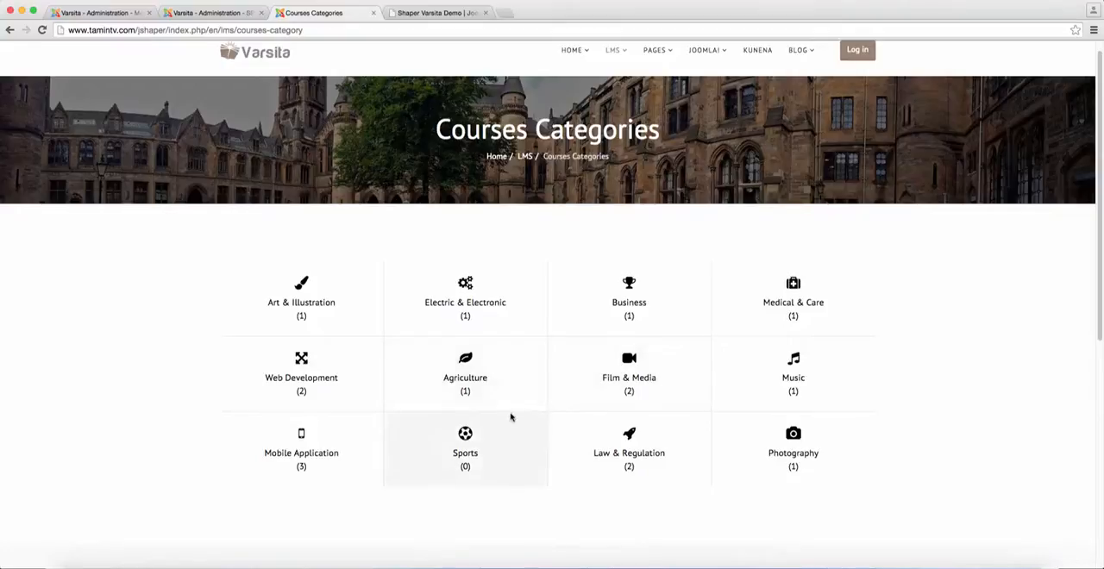
left_click(221, 13)
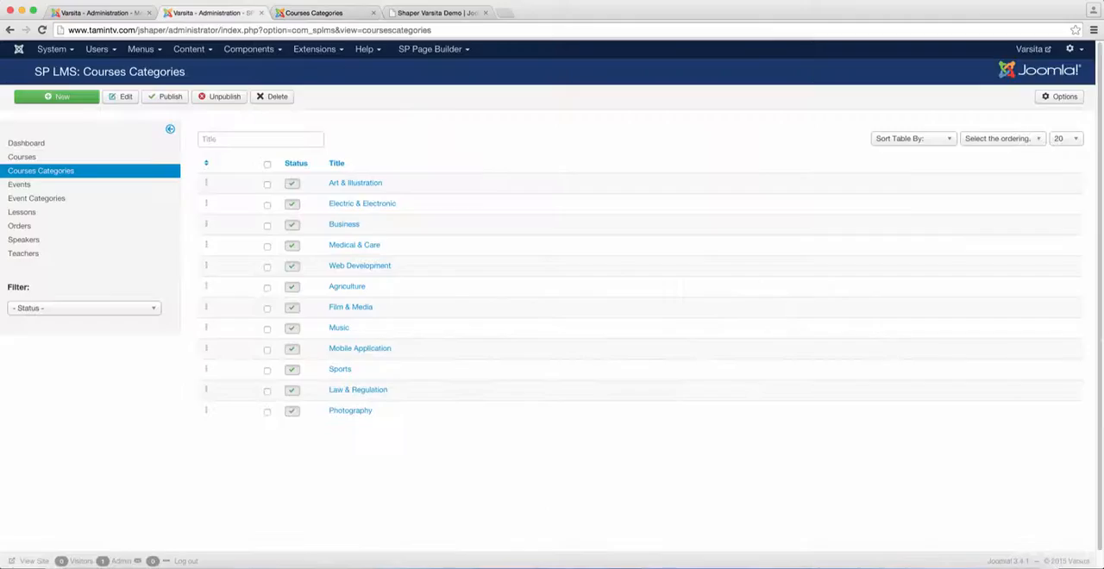
Open the Art & Illustration category for editing and examine its title and alias alongside its entry on the site
left_click(345, 189)
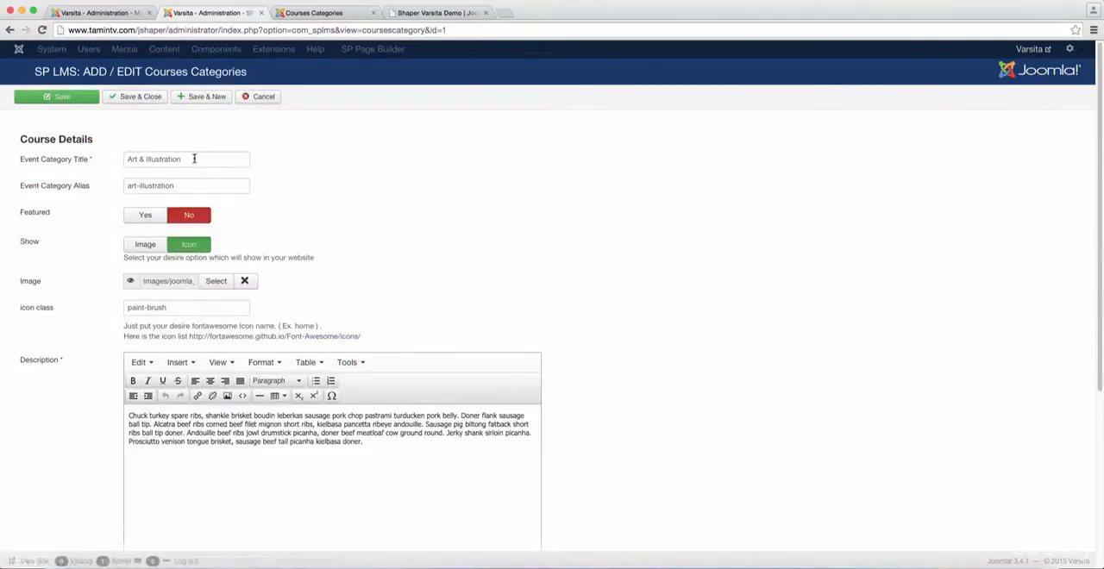
left_click_drag(195, 159, 130, 161)
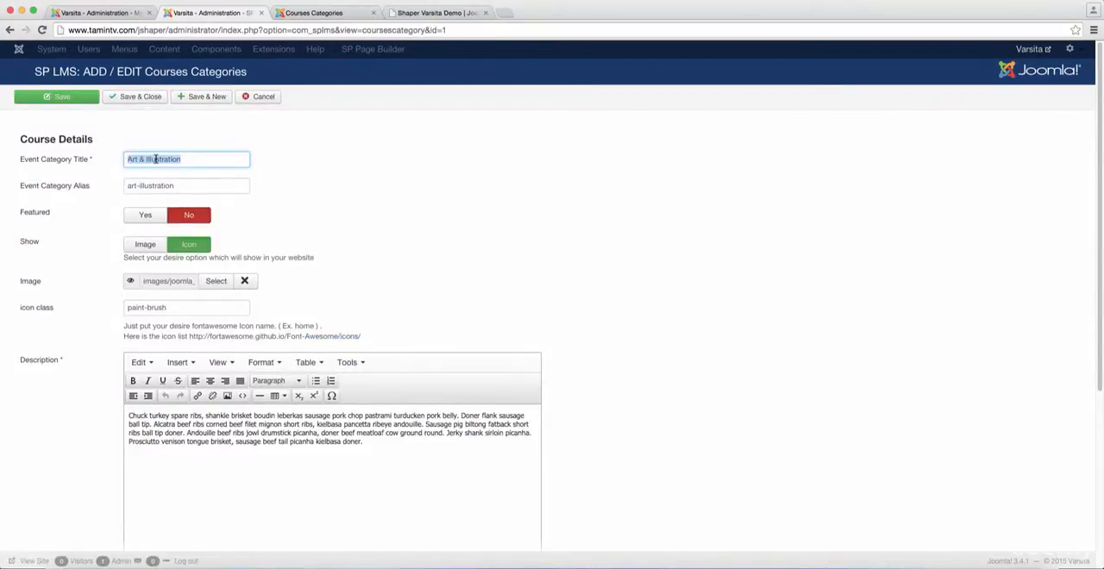
left_click(156, 159)
left_click(185, 189)
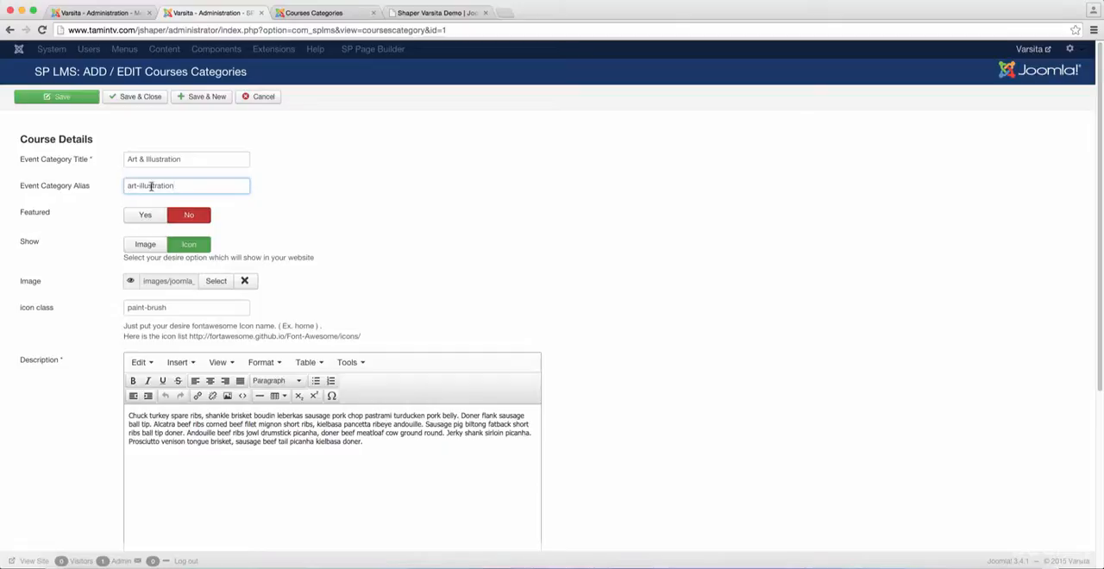
left_click_drag(177, 186, 121, 186)
left_click(169, 184)
left_click(324, 13)
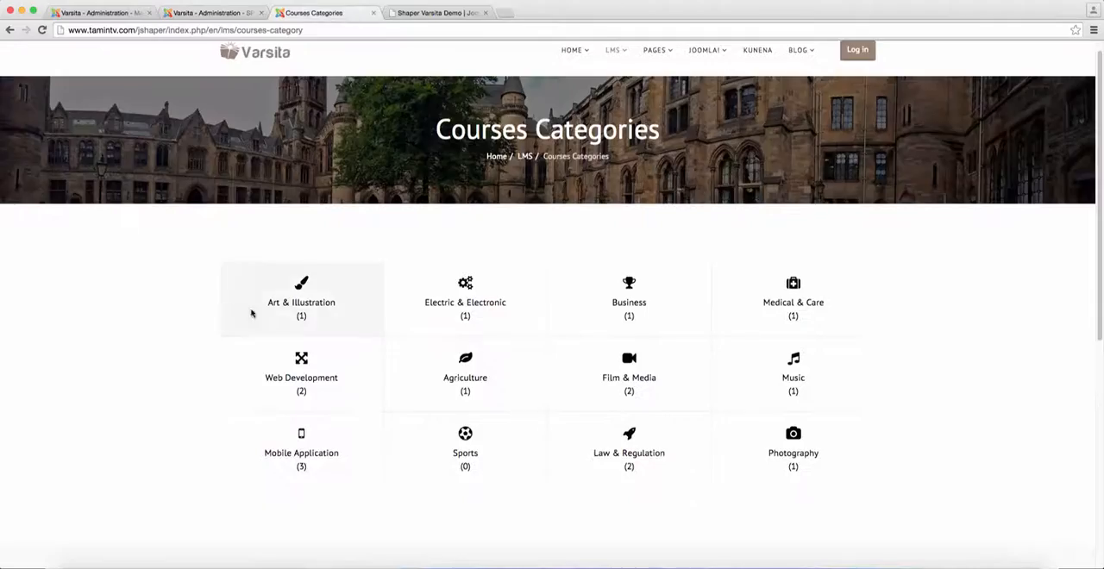
left_click(226, 15)
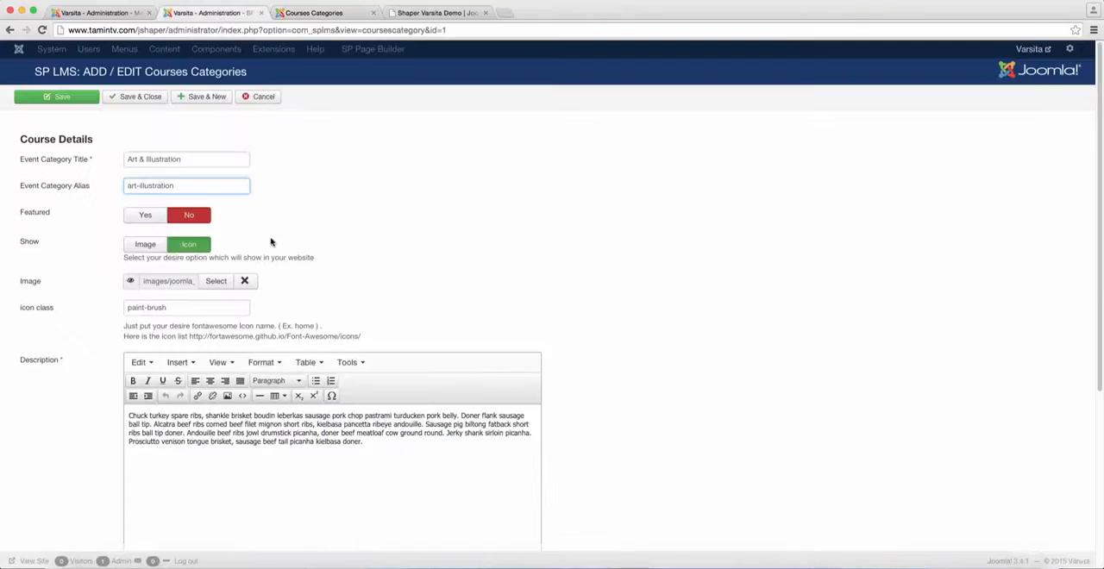
Open the Font Awesome icon list at fortawesome.github.io/Font-Awesome/icons/ and return to the site's Courses Categories page to view the category icons
scroll(273, 243, "down", 2)
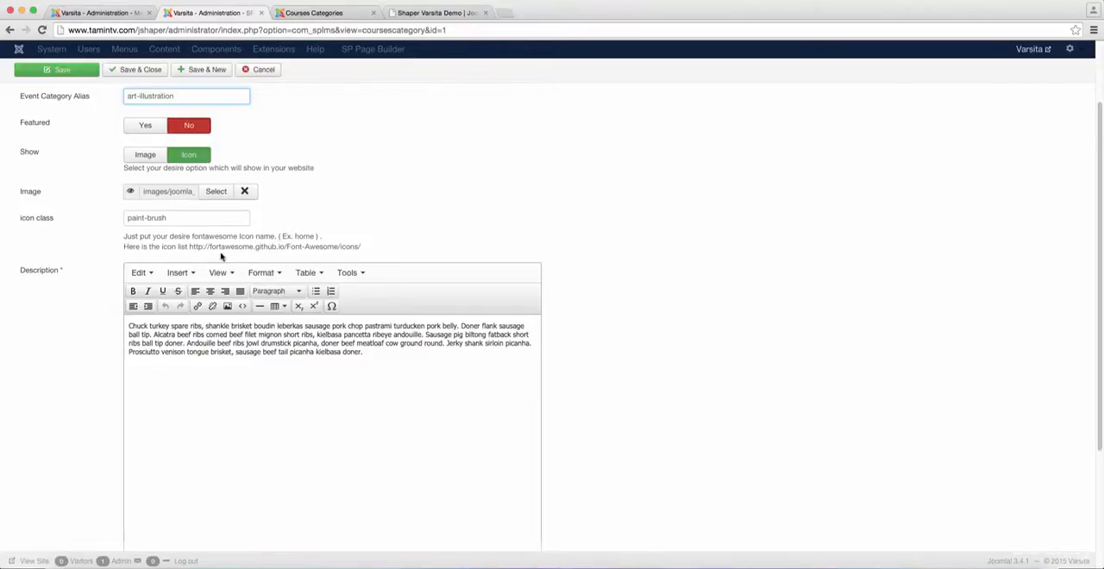
left_click_drag(363, 250, 193, 252)
right_click(194, 252)
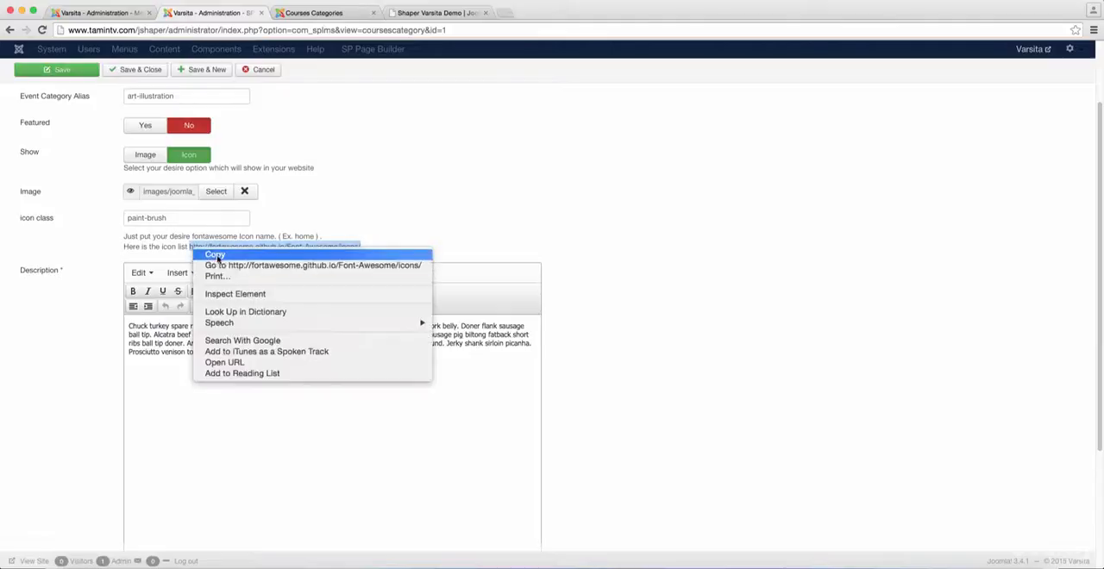
left_click(224, 264)
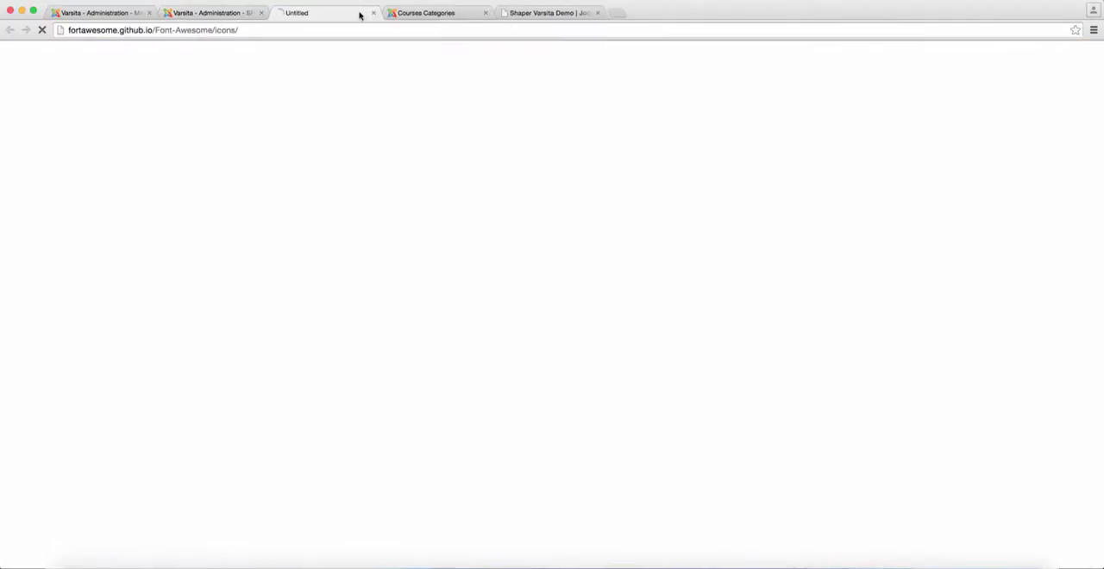
left_click(421, 13)
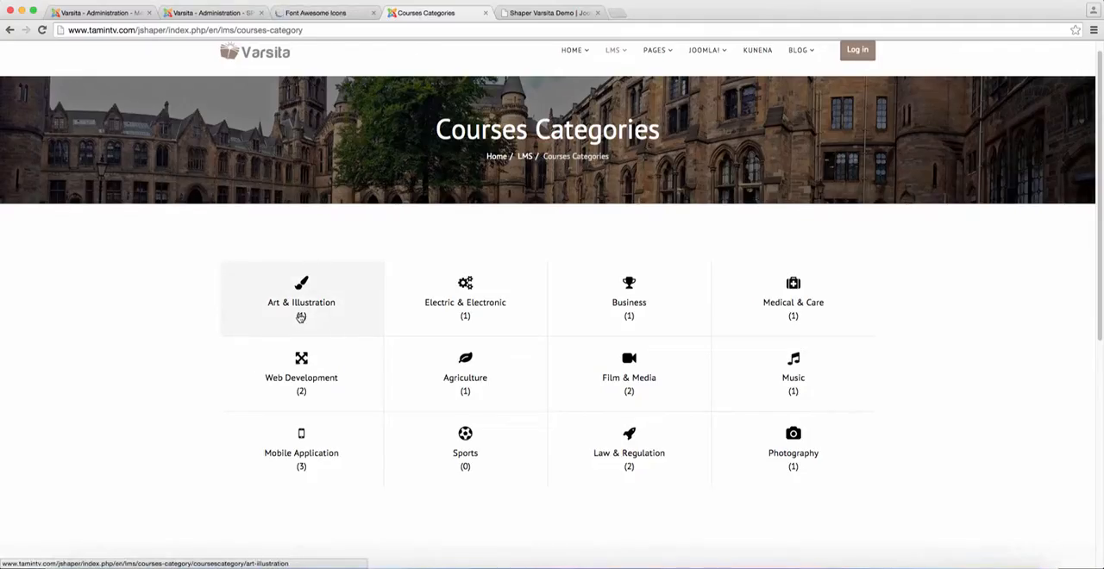
Check the icon class of the Art & Illustration category and browse the Font Awesome list for alternative icon names
left_click(212, 13)
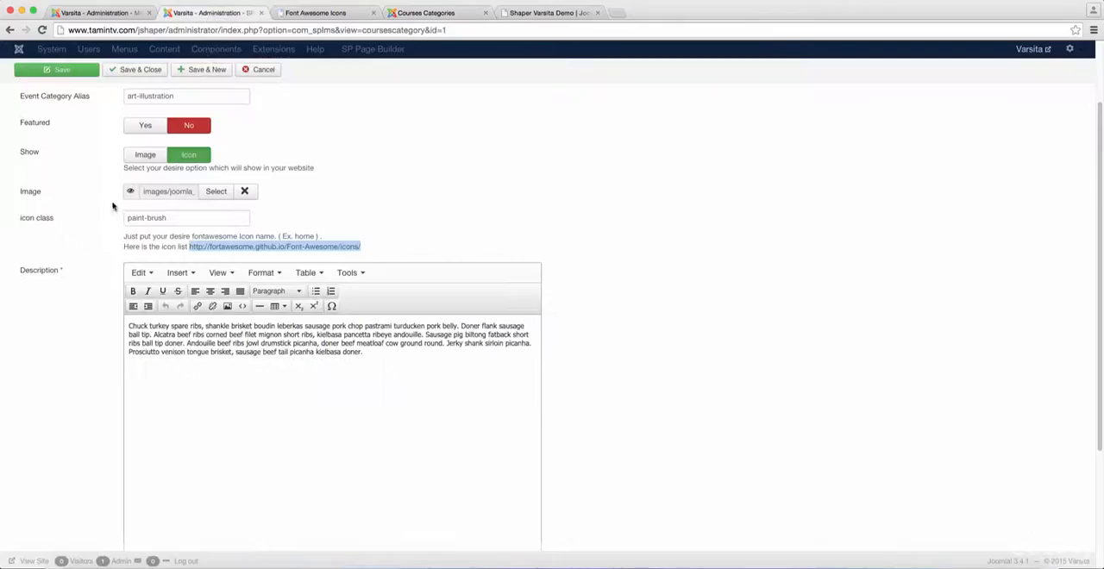
left_click_drag(169, 217, 127, 218)
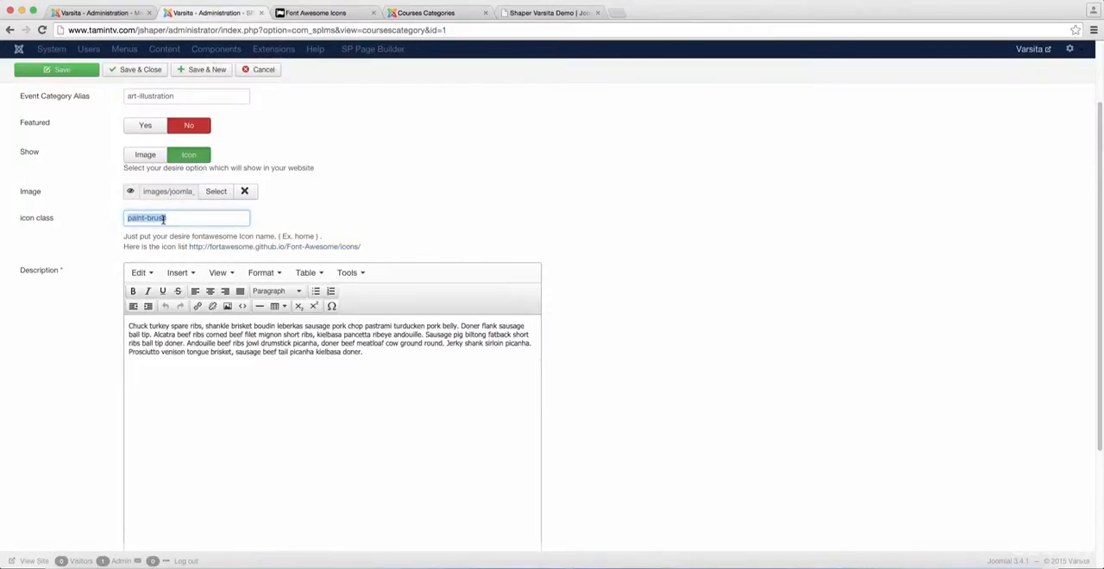
left_click(329, 14)
scroll(392, 352, "down", 10)
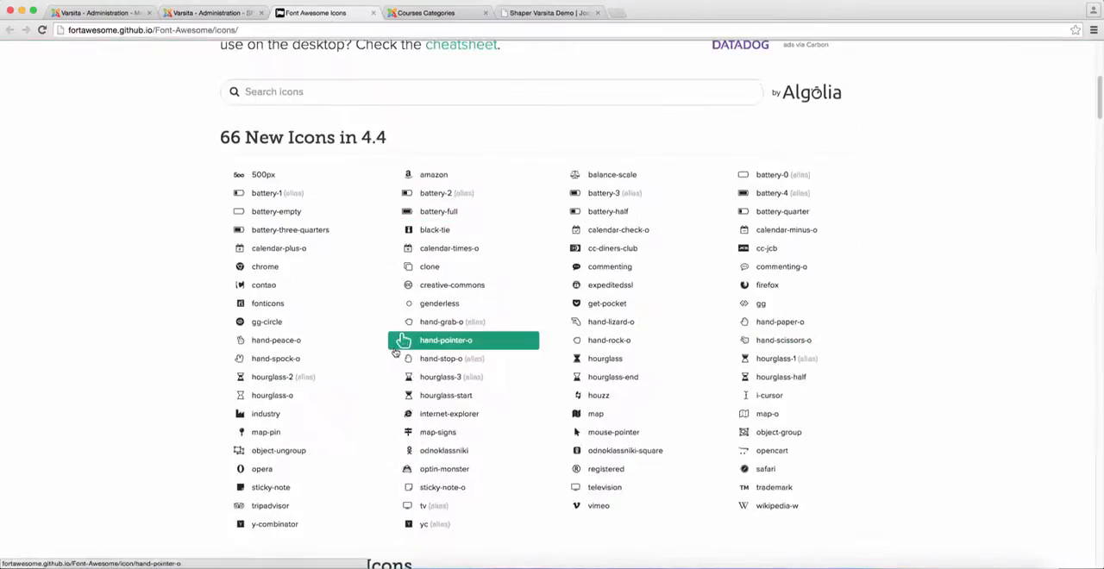
scroll(449, 262, "down", 5)
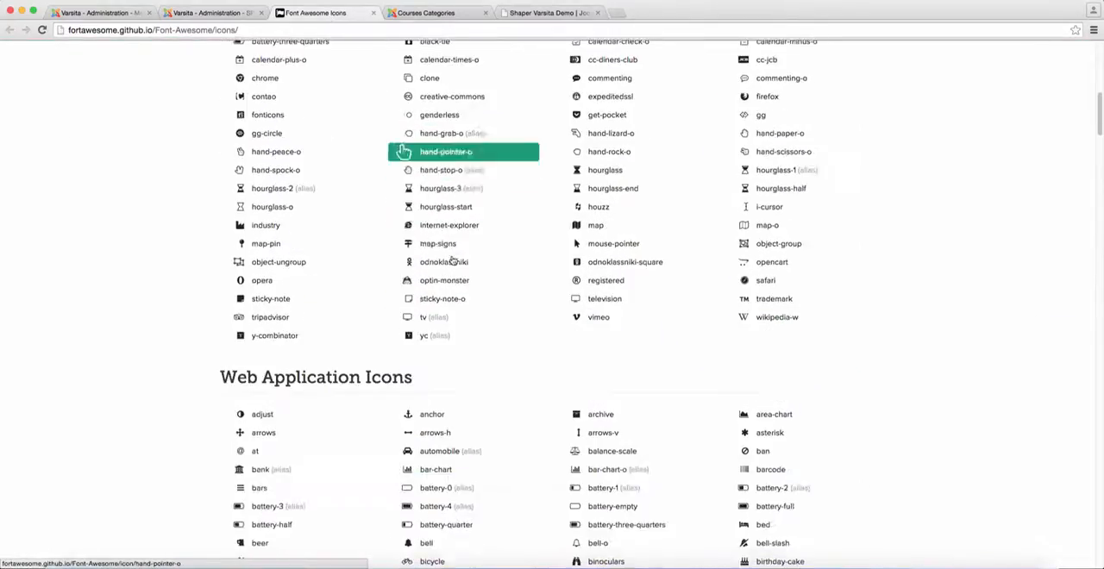
scroll(452, 261, "down", 5)
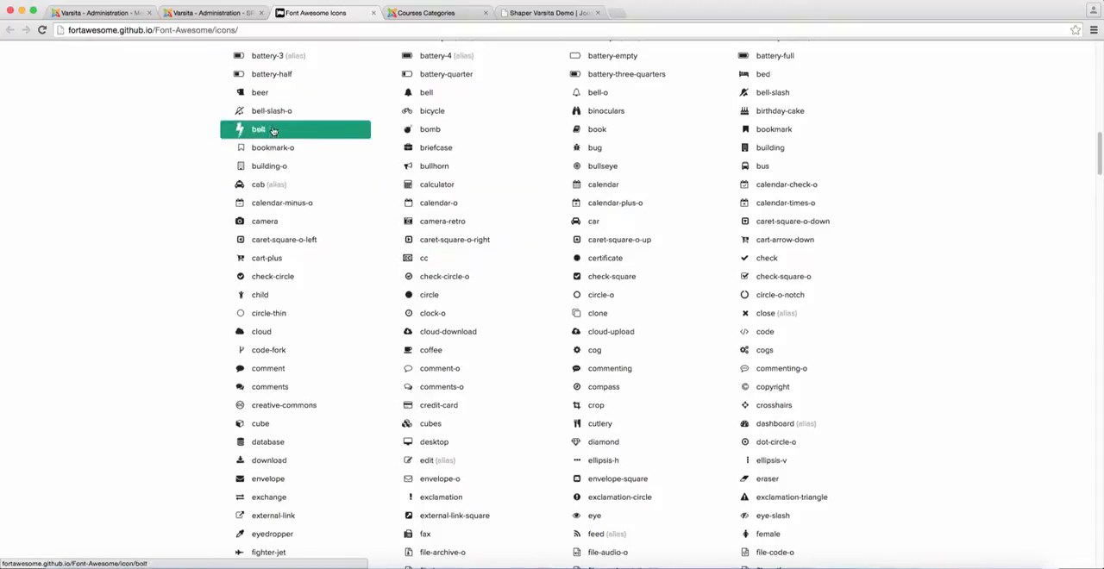
Set the Art & Illustration category's icon class to adjust, save it and view the site's Courses Categories page
left_click(216, 12)
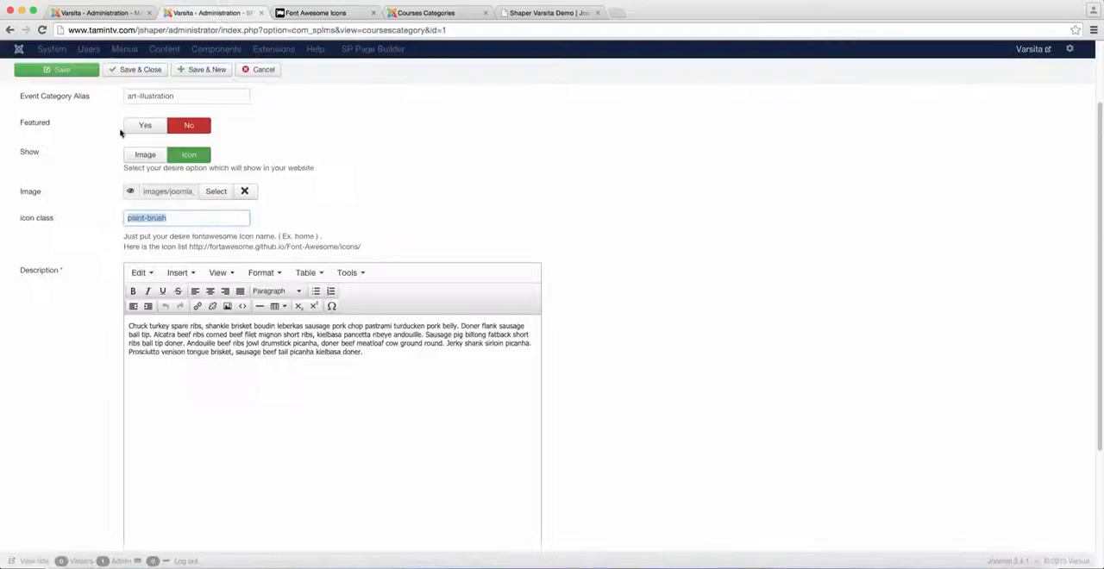
left_click(312, 12)
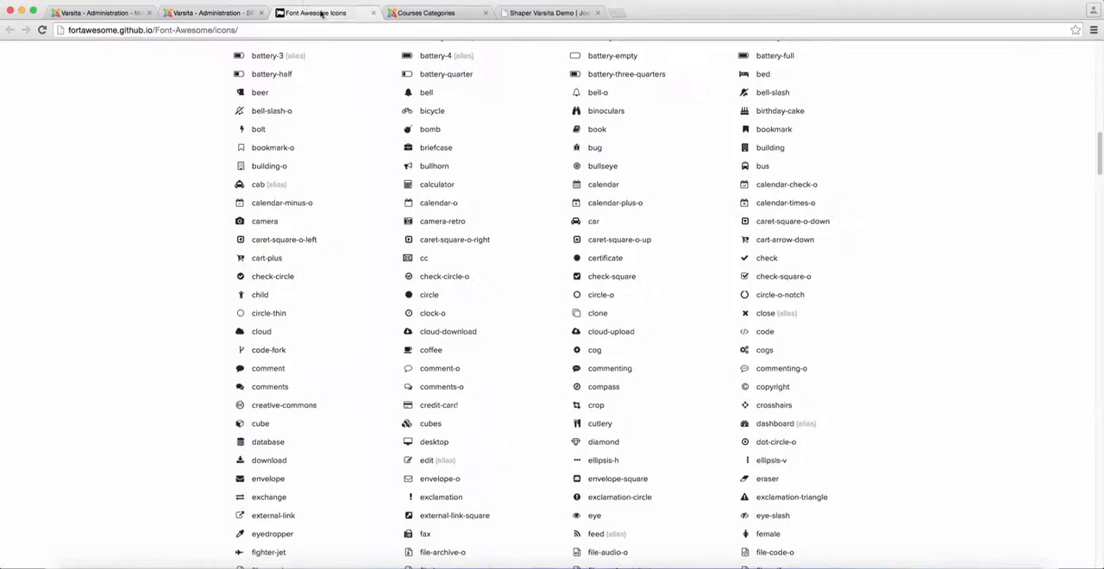
scroll(434, 229, "up", 5)
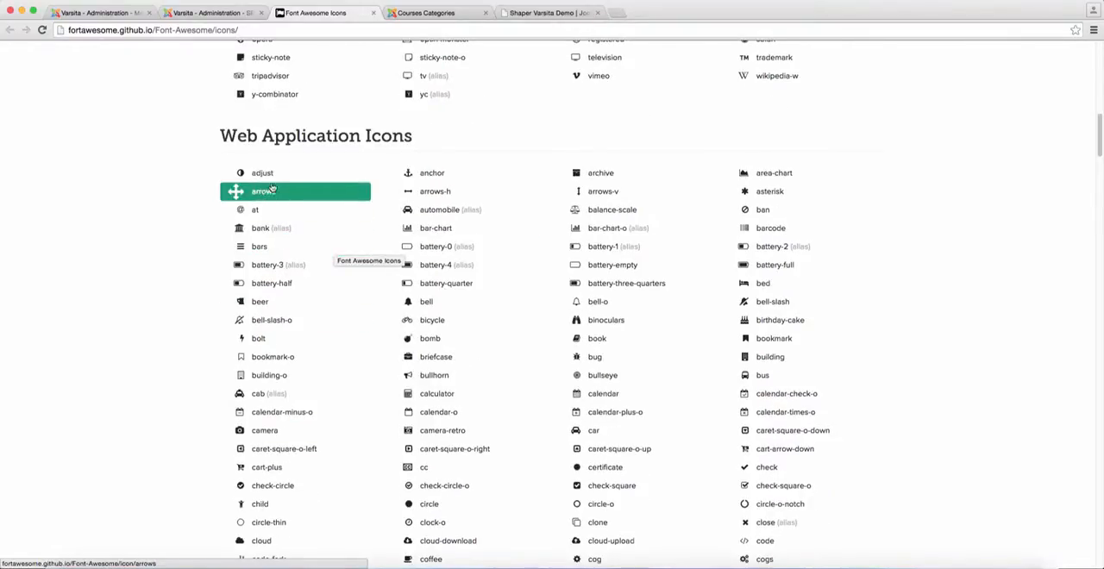
left_click(207, 14)
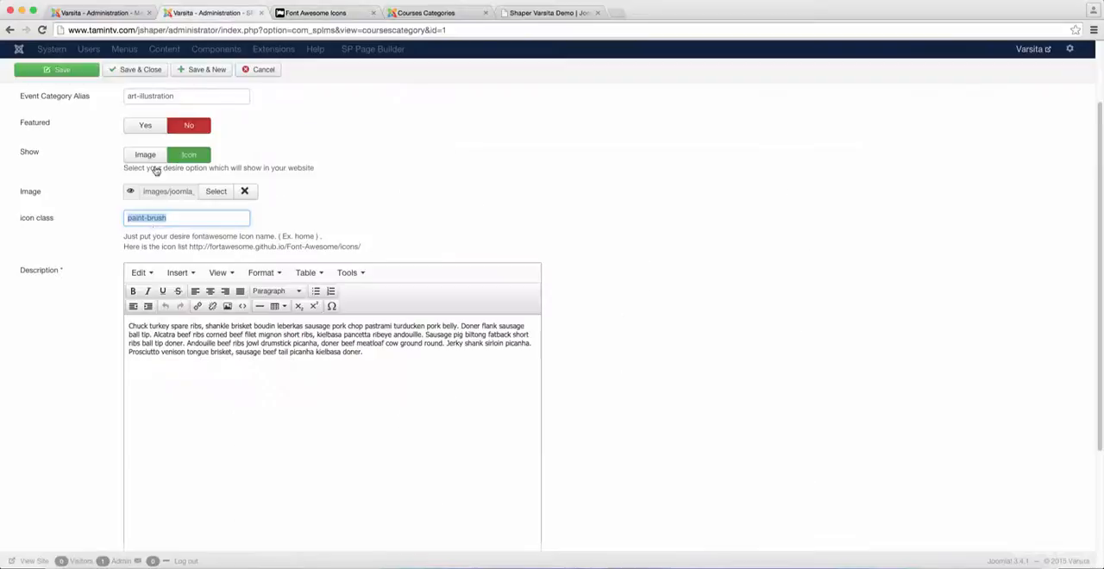
right_click(153, 224)
left_click(167, 252)
type("adjust")
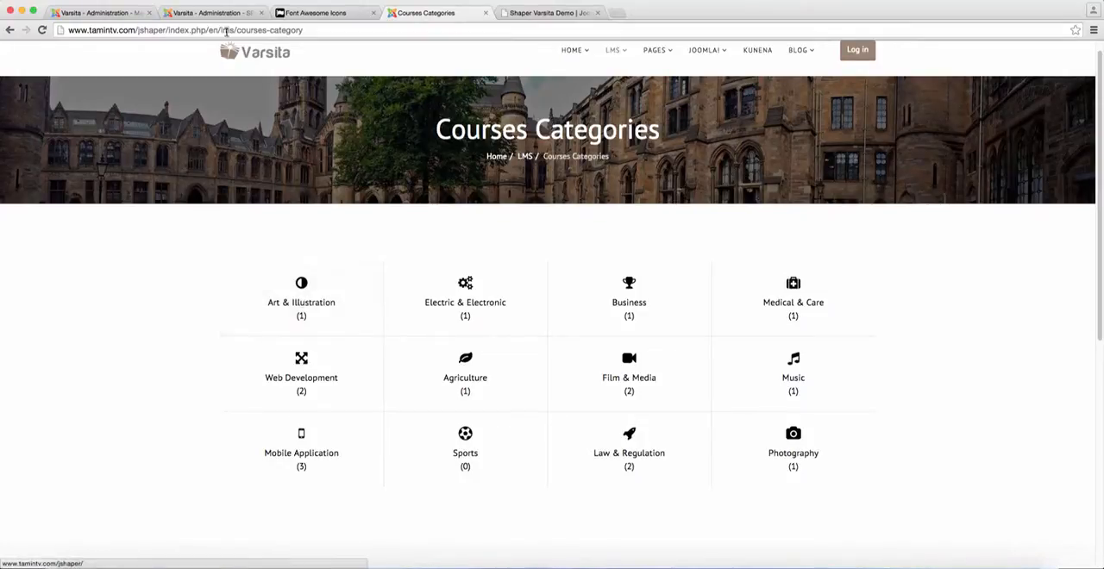
Browse further Font Awesome icons, and set the Art & Illustration category's icon class back to paint-brush
left_click(317, 14)
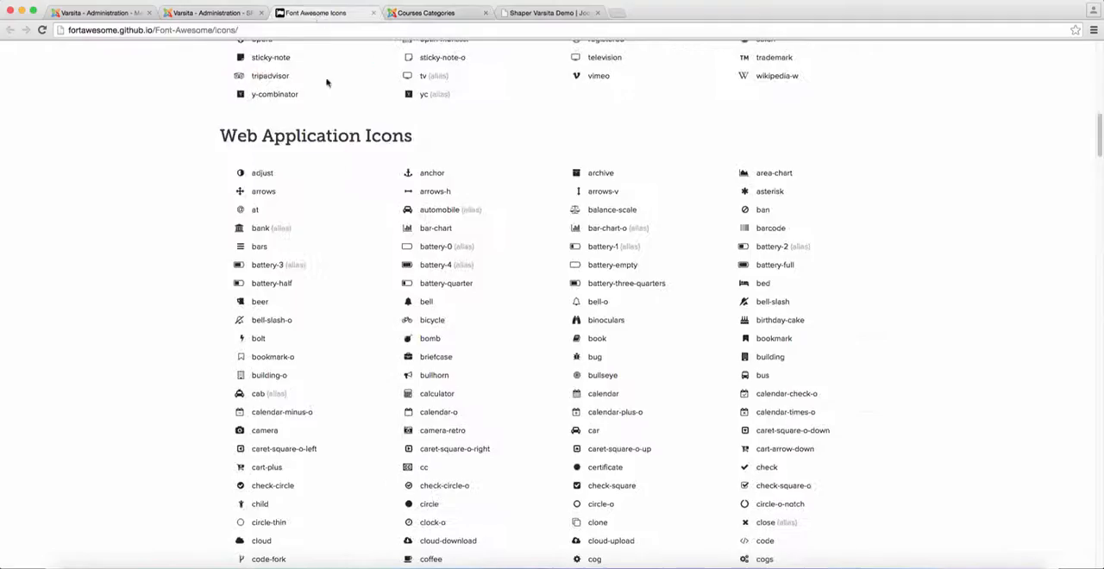
scroll(326, 82, "down", 15)
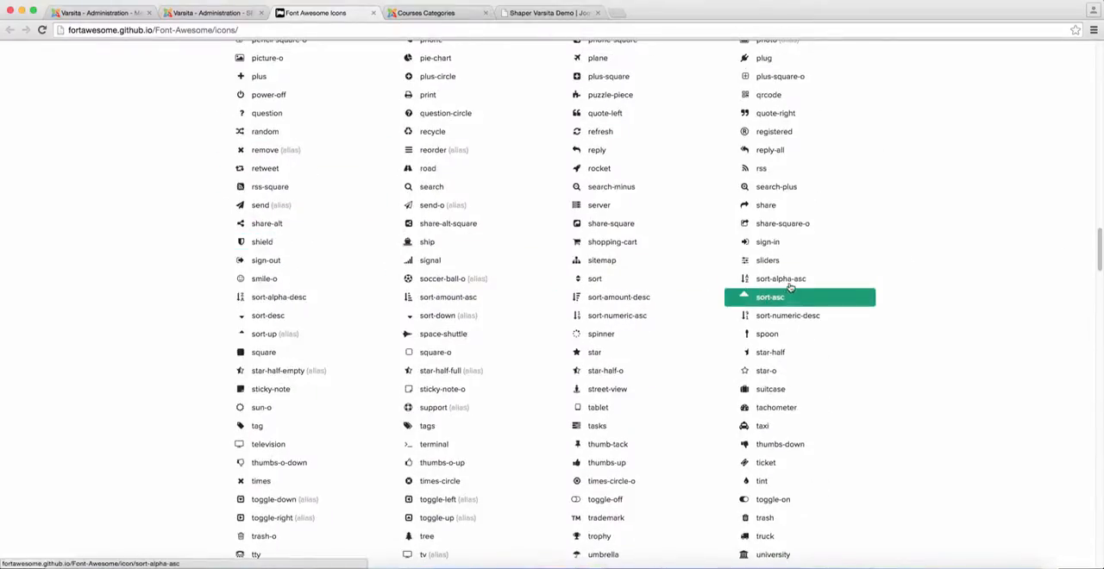
left_click(207, 13)
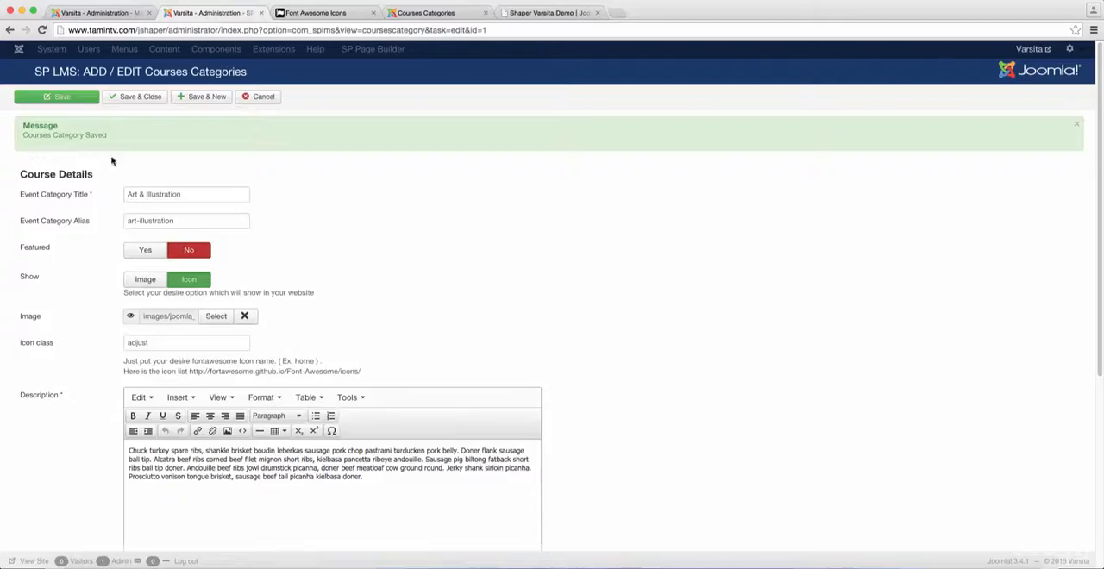
double_click(166, 348)
right_click(166, 345)
left_click(188, 393)
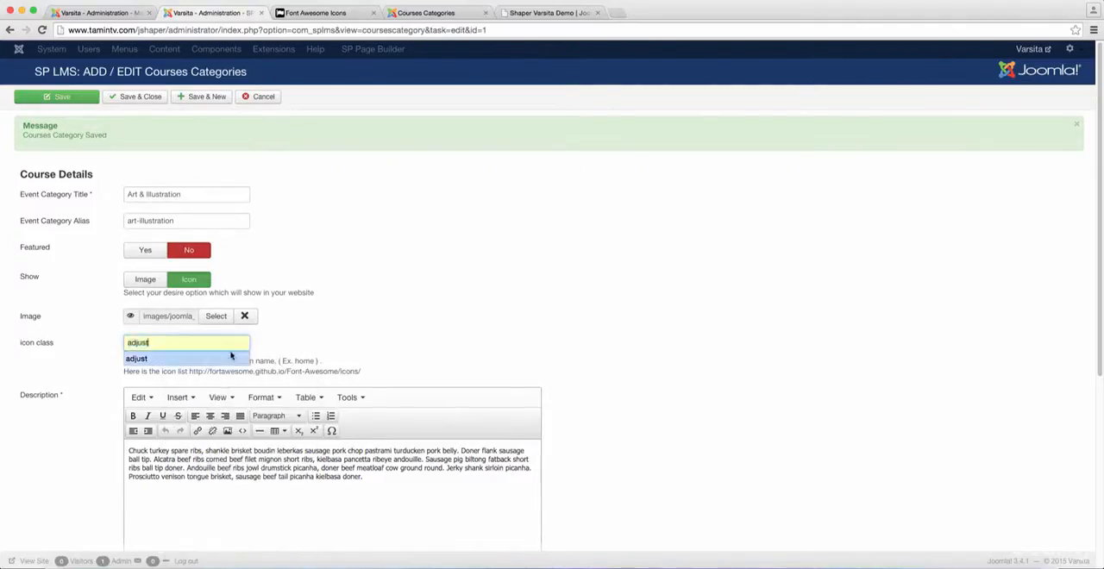
left_click(371, 285)
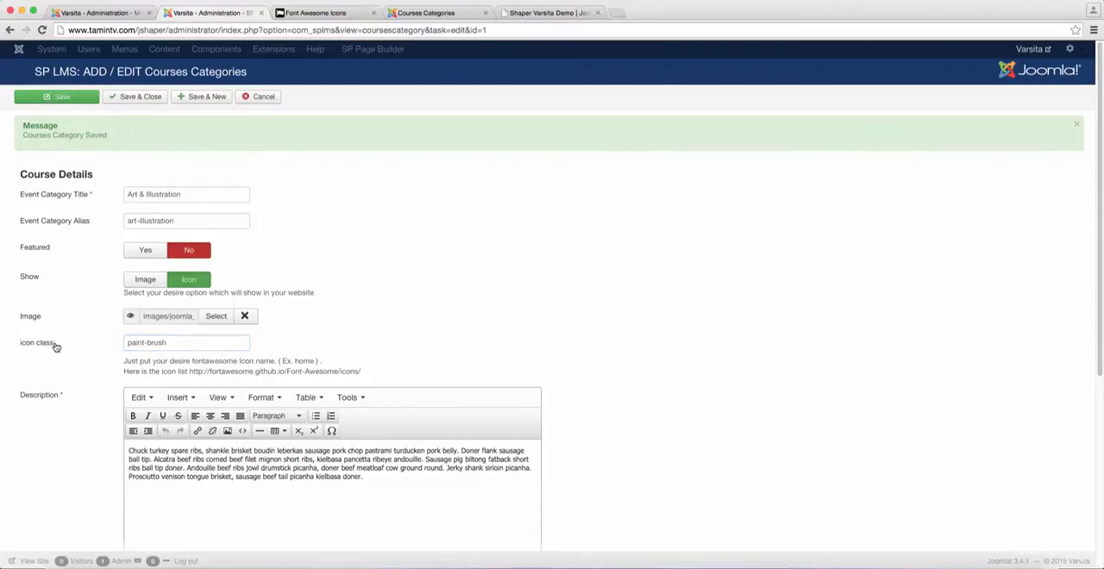
Examine the Art & Illustration category's description, and close the Font Awesome icon list to view the site's Courses Categories page
scroll(402, 291, "down", 2)
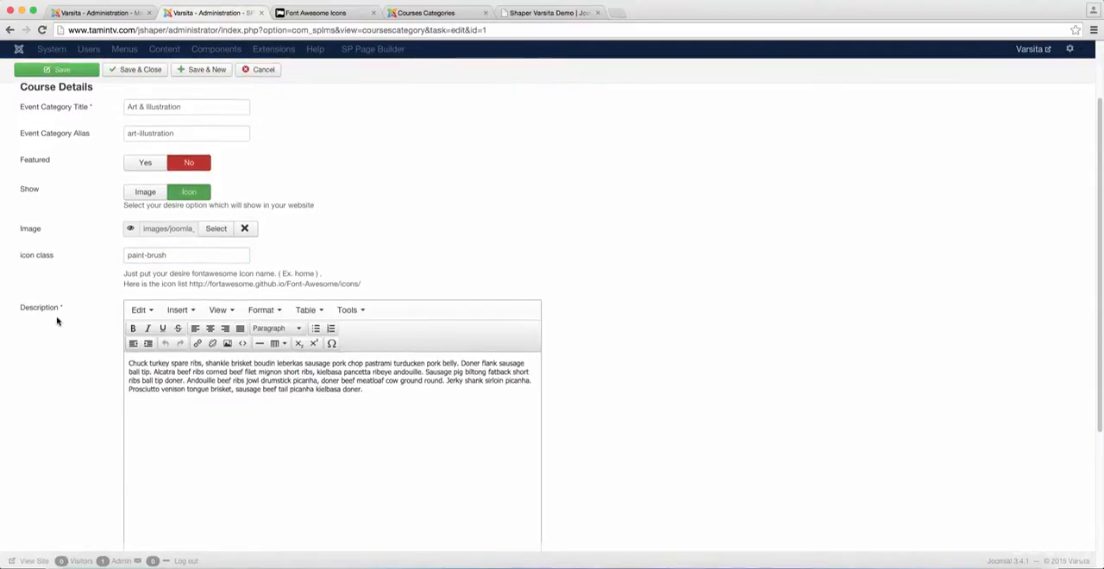
scroll(59, 319, "down", 1)
double_click(195, 366)
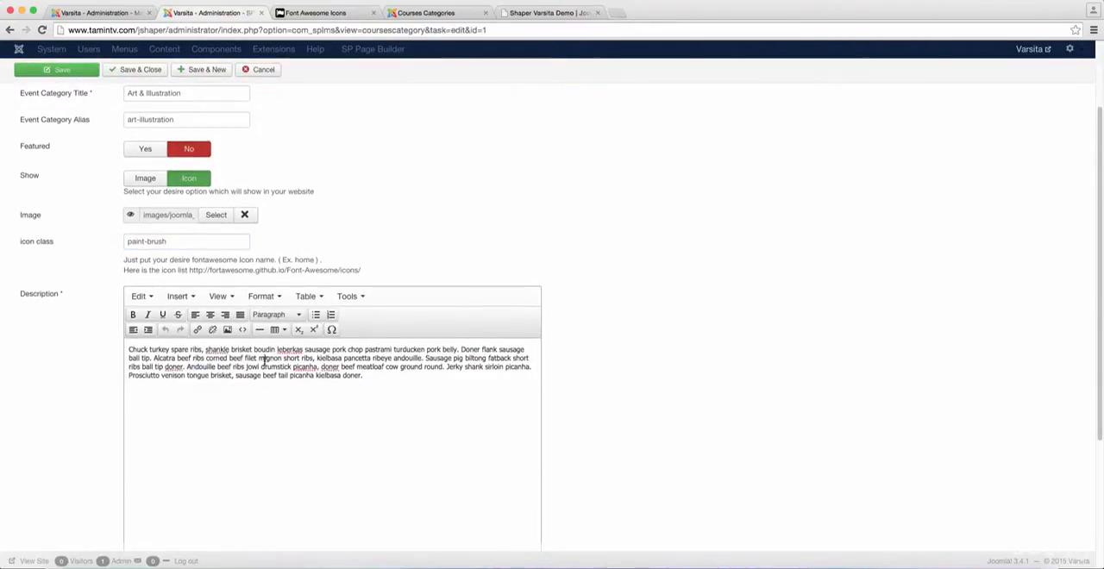
left_click(307, 15)
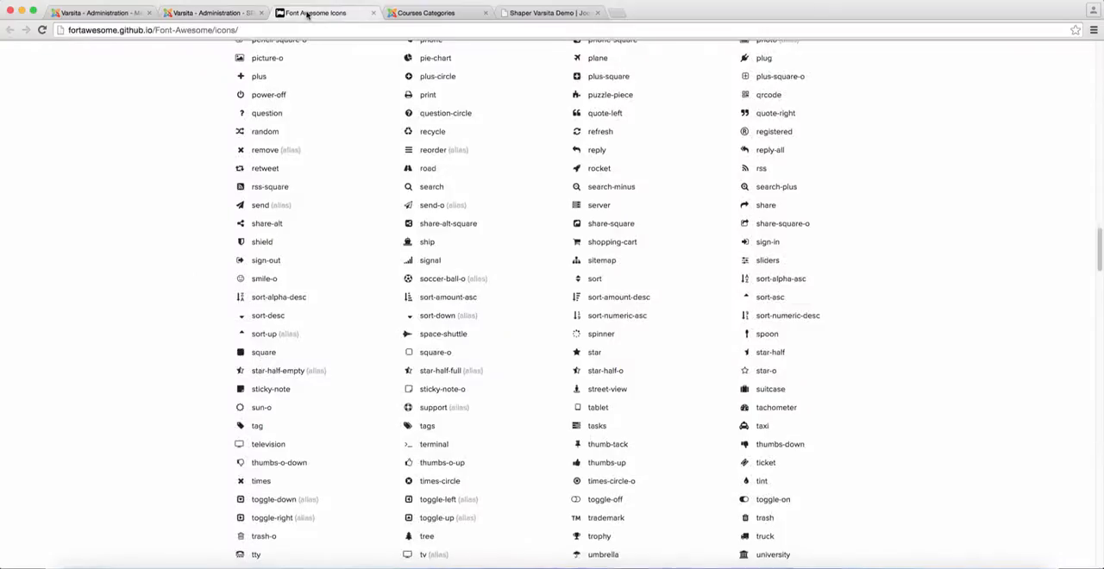
left_click(374, 13)
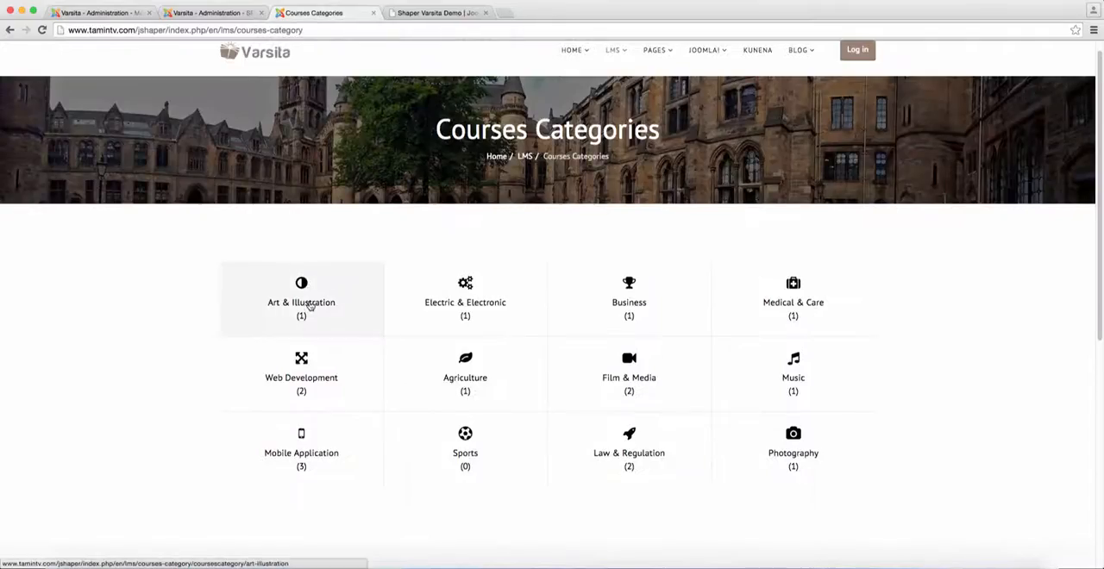
Return to editing the Art & Illustration category and review its description text and publishing status
left_click(216, 13)
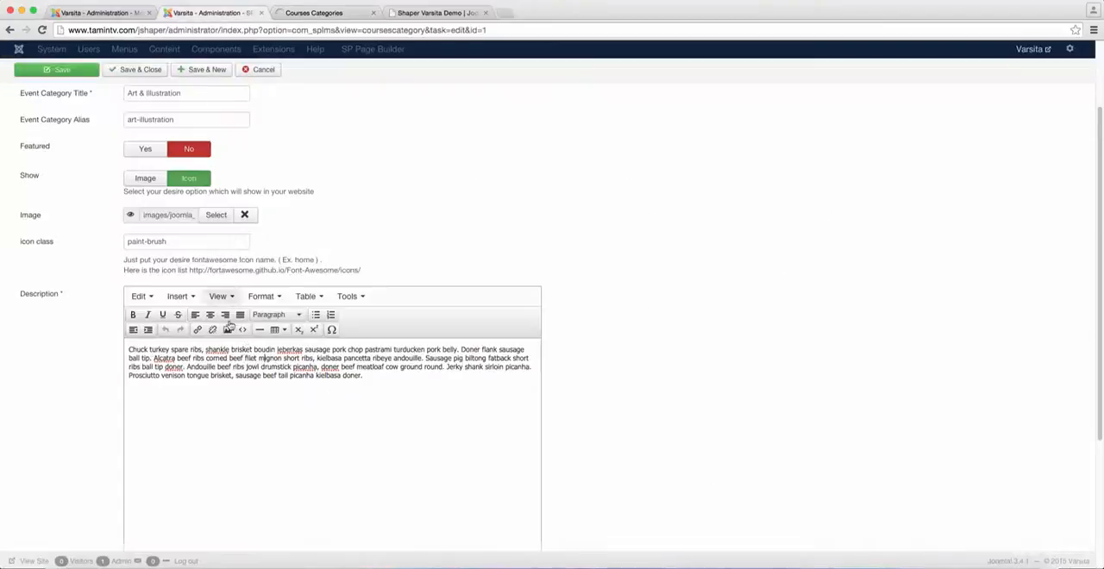
triple_click(255, 367)
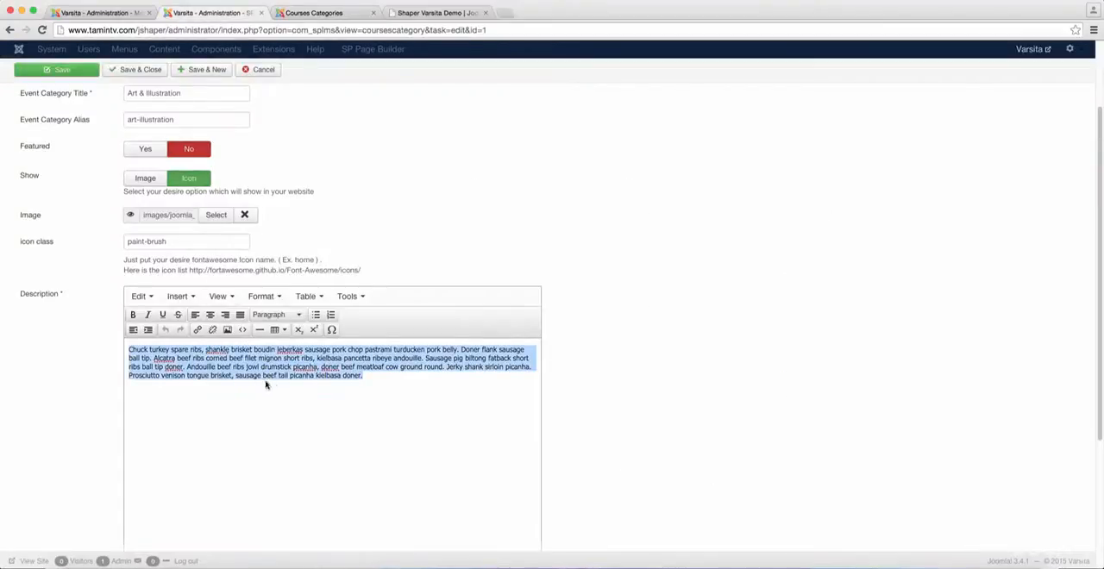
left_click(289, 373)
scroll(185, 475, "down", 5)
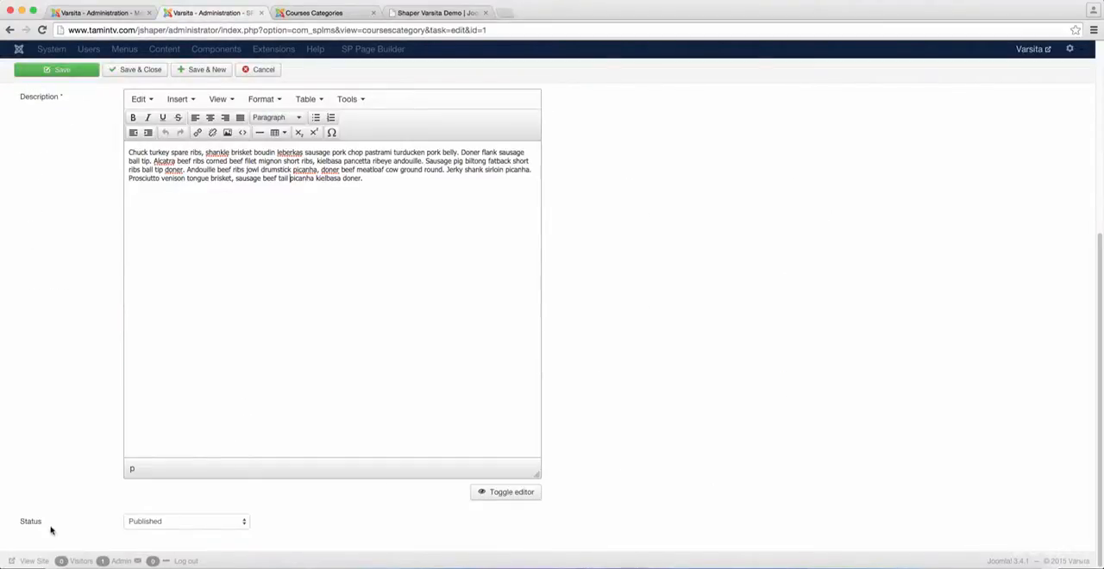
scroll(518, 418, "up", 5)
scroll(586, 407, "up", 1)
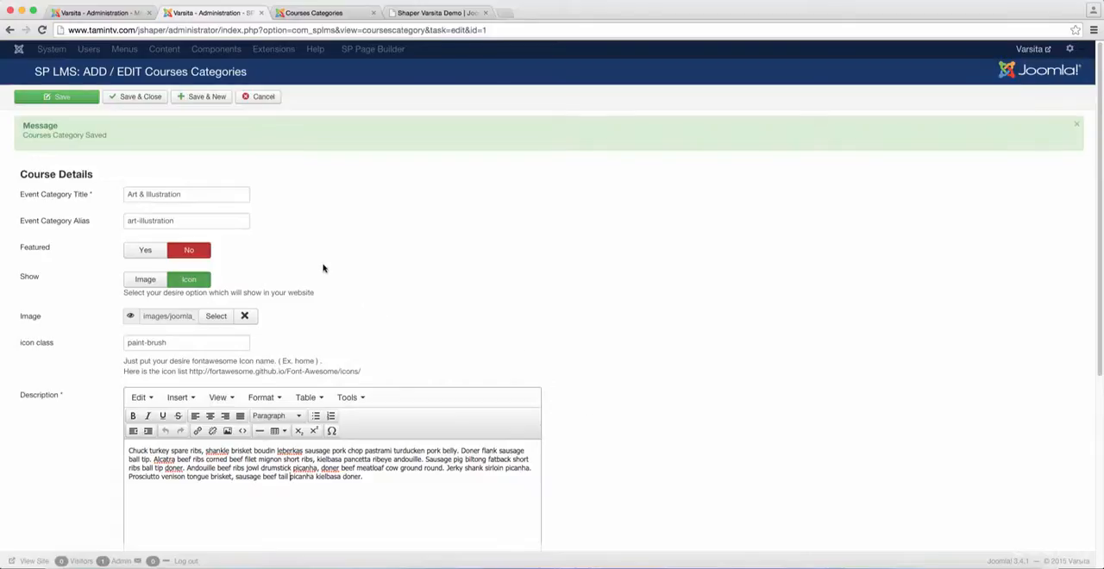